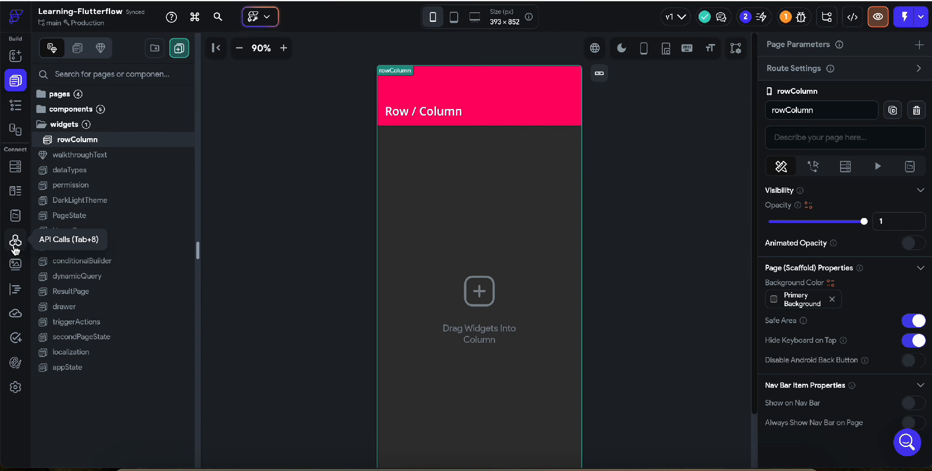
Look through the project's app settings, theme colors, custom code, media assets, API calls, app state and data types.
{"action": "left_click", "coordinate": [15, 386]}
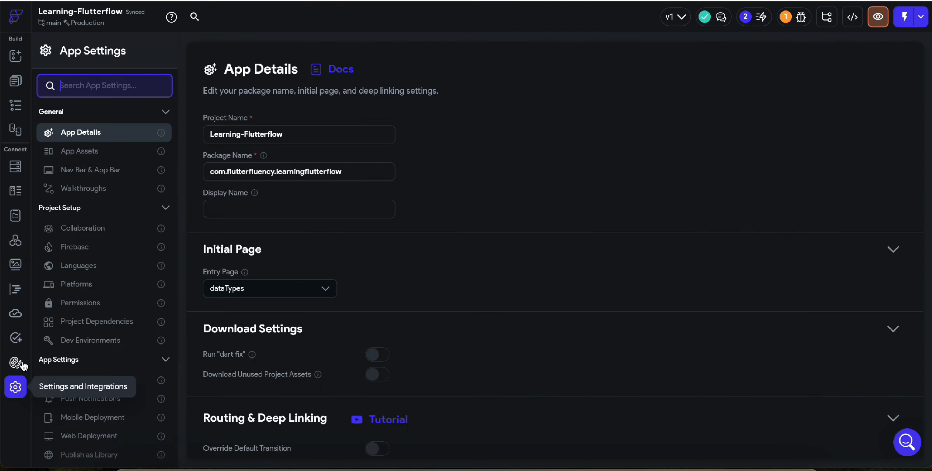
{"action": "left_click", "coordinate": [19, 362]}
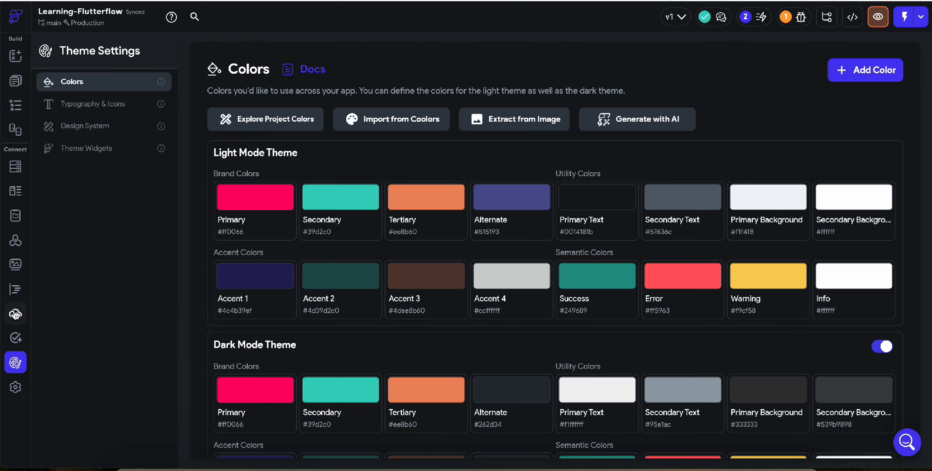
{"action": "left_click", "coordinate": [16, 289]}
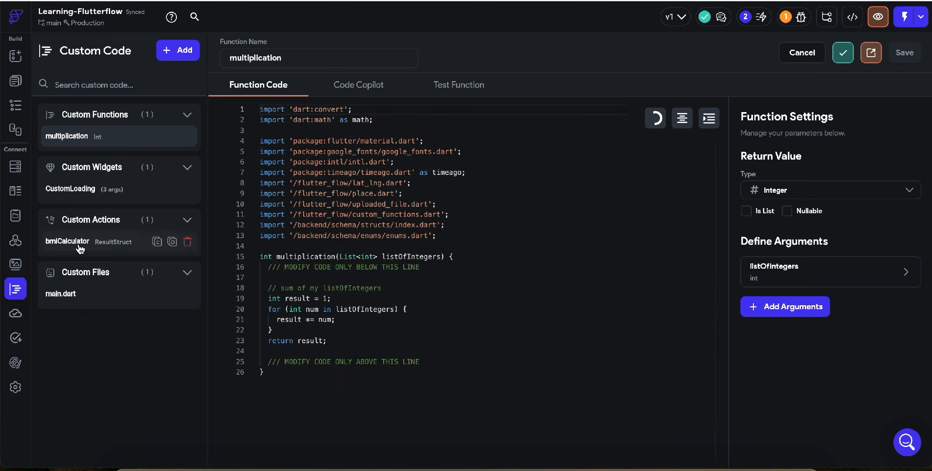
{"action": "left_click", "coordinate": [15, 264]}
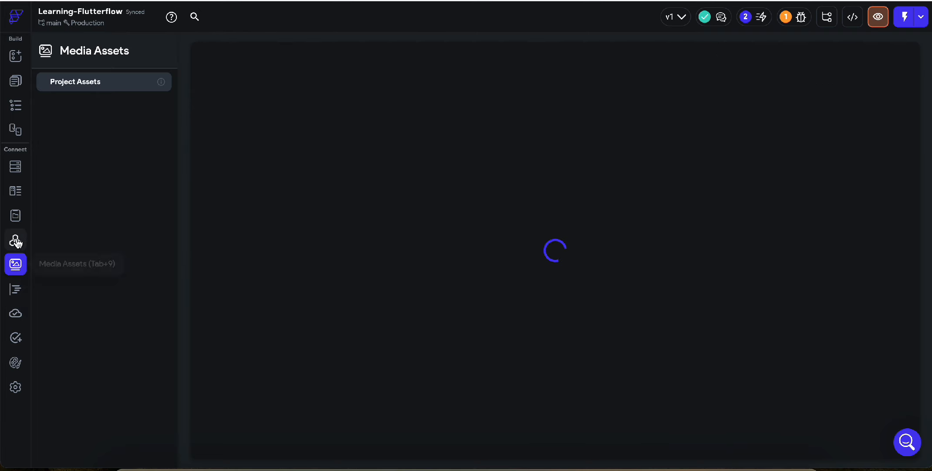
{"action": "left_click", "coordinate": [16, 241]}
{"action": "left_click", "coordinate": [16, 215]}
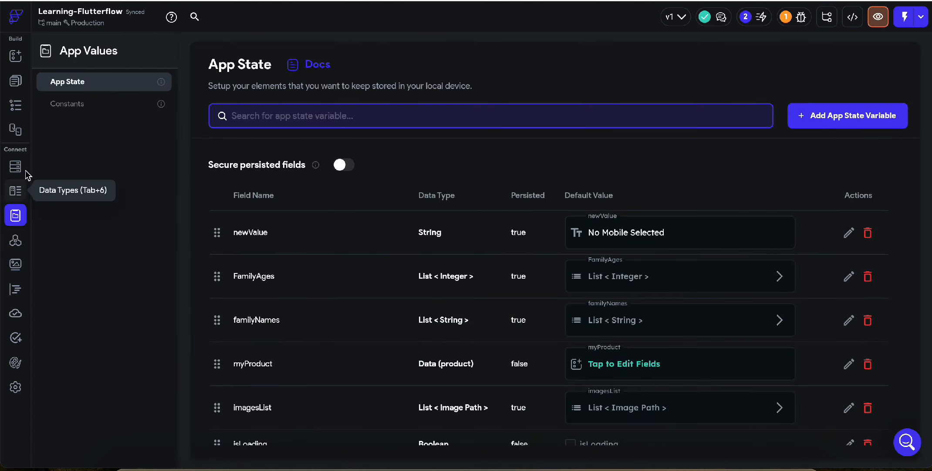
{"action": "left_click", "coordinate": [20, 195]}
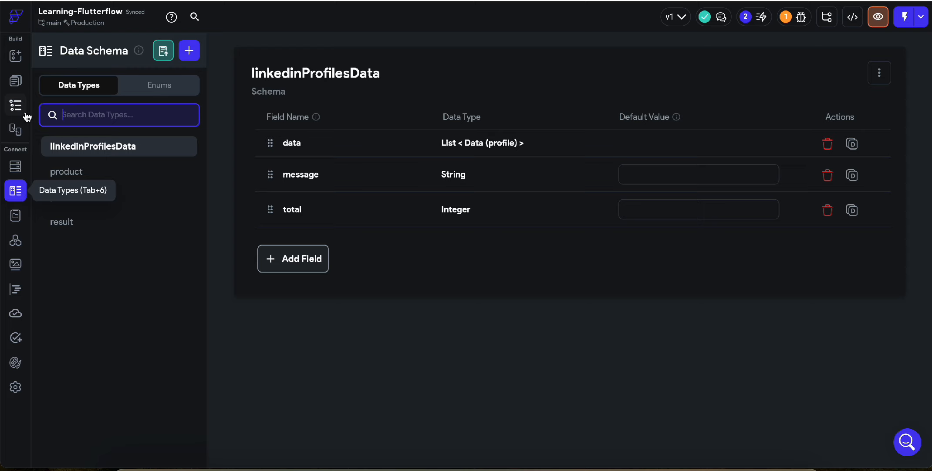
{"action": "left_click", "coordinate": [15, 82]}
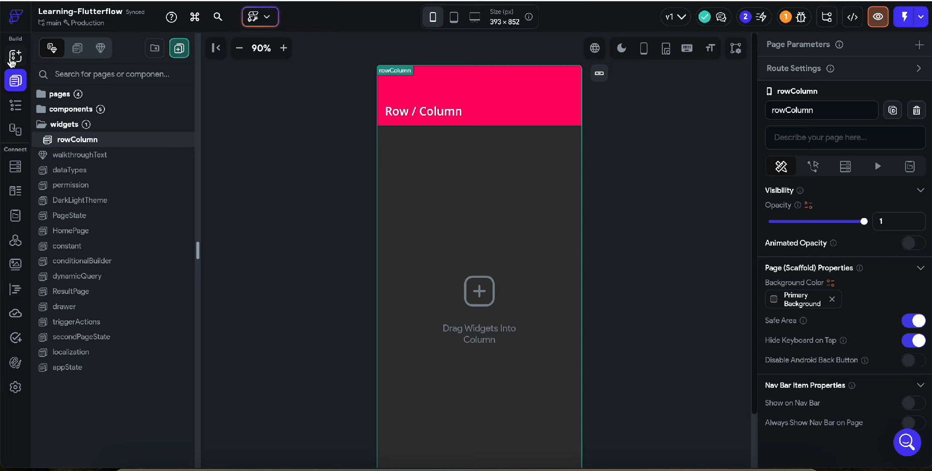
Examine the available widgets in the Widget Palette, including the Row and Column elements.
{"action": "left_click", "coordinate": [12, 60]}
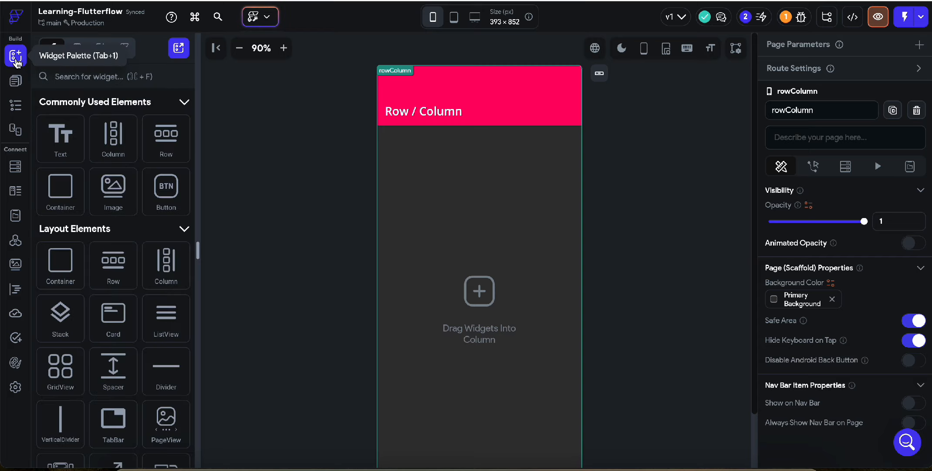
{"action": "scroll", "coordinate": [169, 347], "scroll_direction": "down", "scroll_amount": 15}
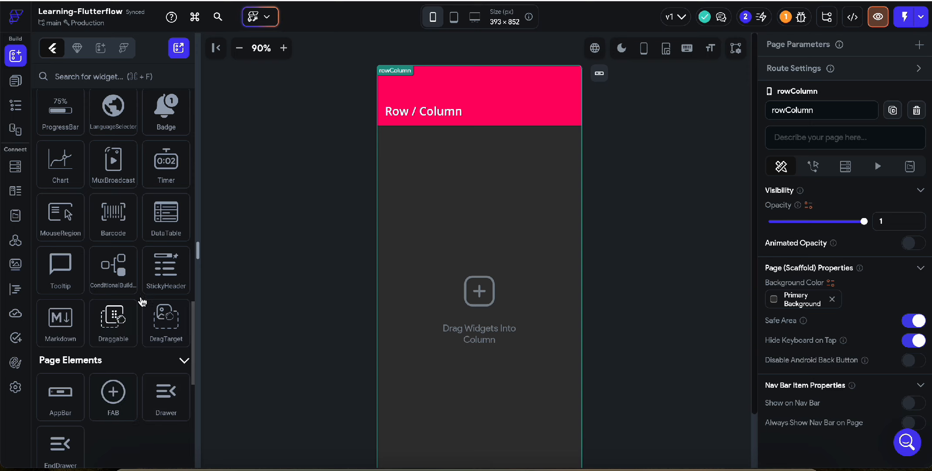
{"action": "scroll", "coordinate": [125, 227], "scroll_direction": "up", "scroll_amount": 15}
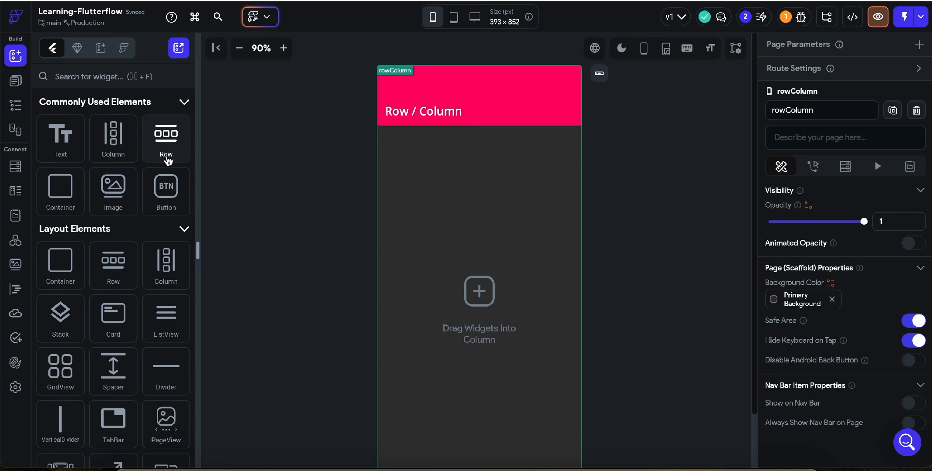
{"action": "left_click", "coordinate": [14, 86]}
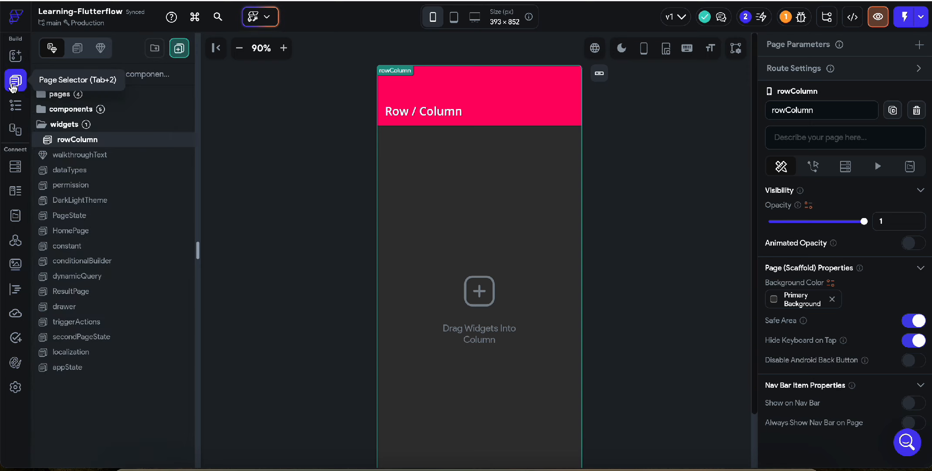
{"action": "left_click", "coordinate": [16, 55]}
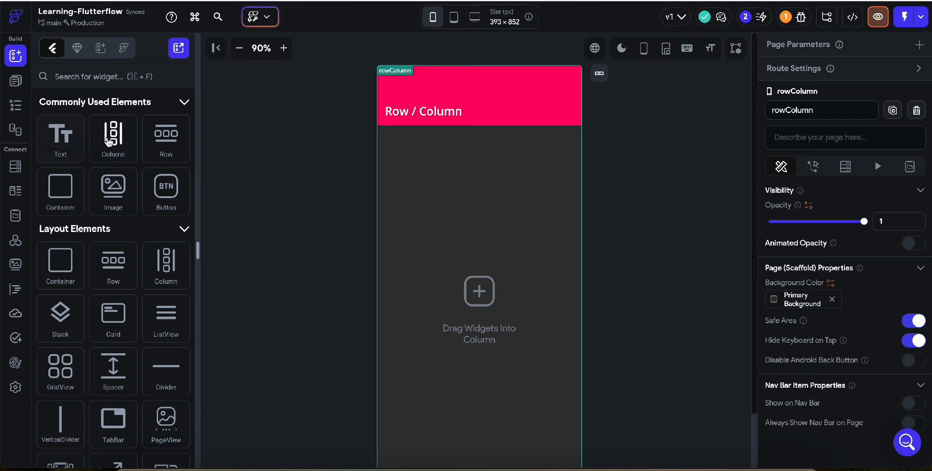
{"action": "scroll", "coordinate": [540, 145], "scroll_direction": "down", "scroll_amount": 2}
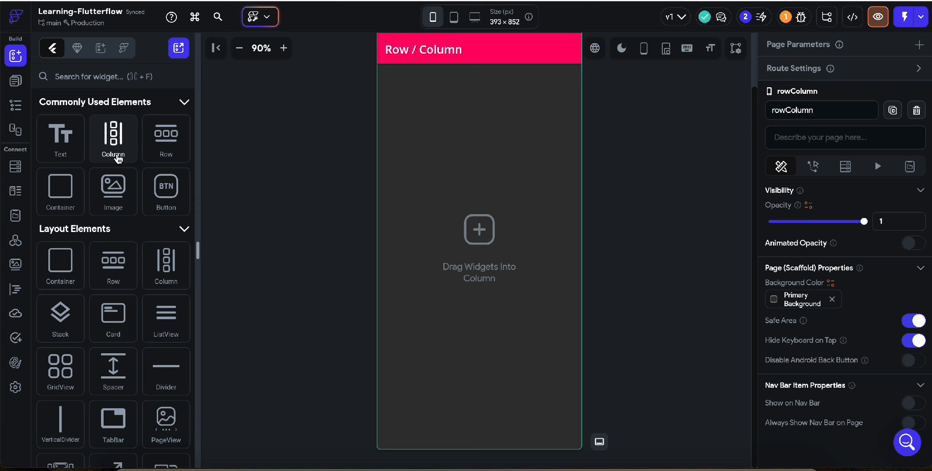
{"action": "left_click_drag", "start_coordinate": [117, 158], "coordinate": [462, 138]}
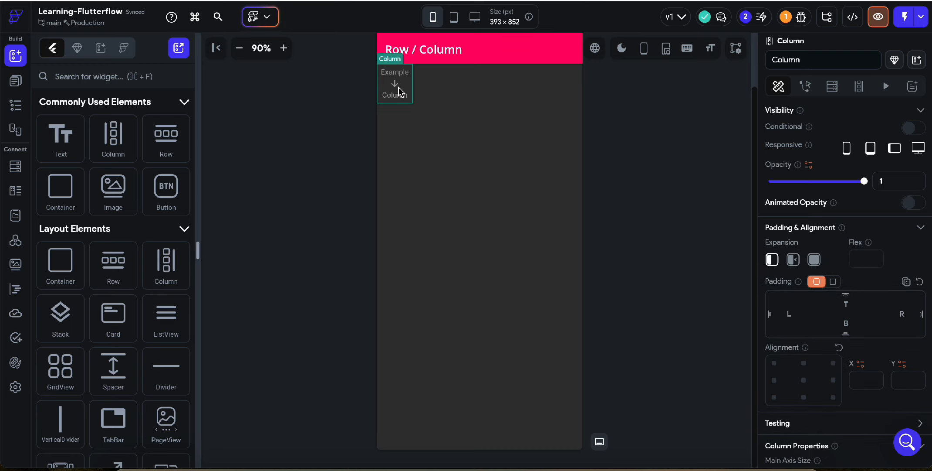
{"action": "key", "text": "BackSpace"}
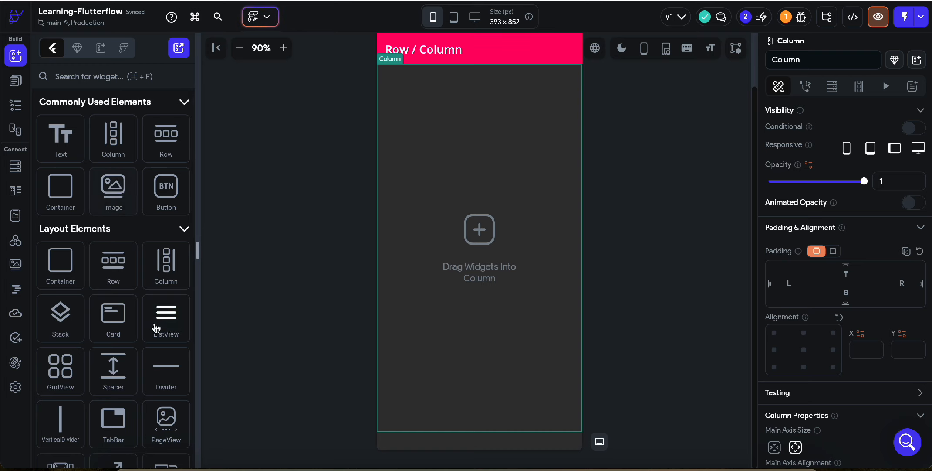
Add an Image widget to the page's empty column and set its border radius to 24.
{"action": "scroll", "coordinate": [156, 327], "scroll_direction": "down", "scroll_amount": 1}
{"action": "scroll", "coordinate": [156, 328], "scroll_direction": "up", "scroll_amount": 1}
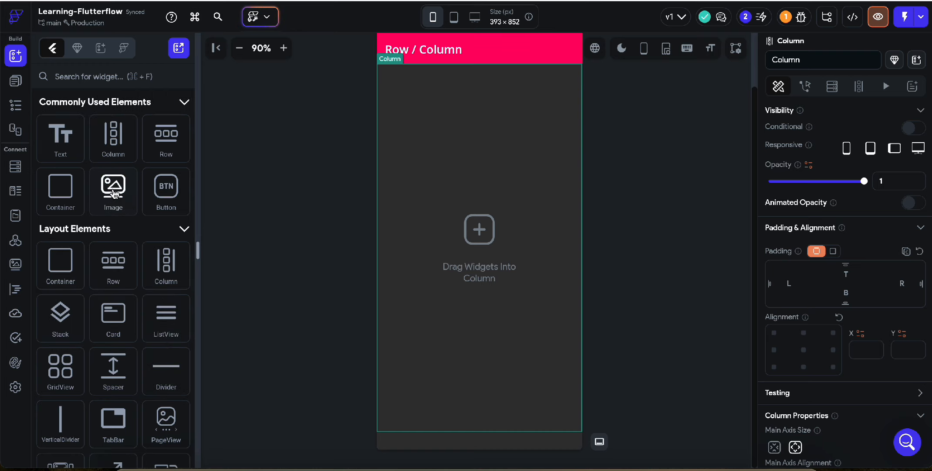
{"action": "left_click_drag", "start_coordinate": [114, 193], "coordinate": [493, 107]}
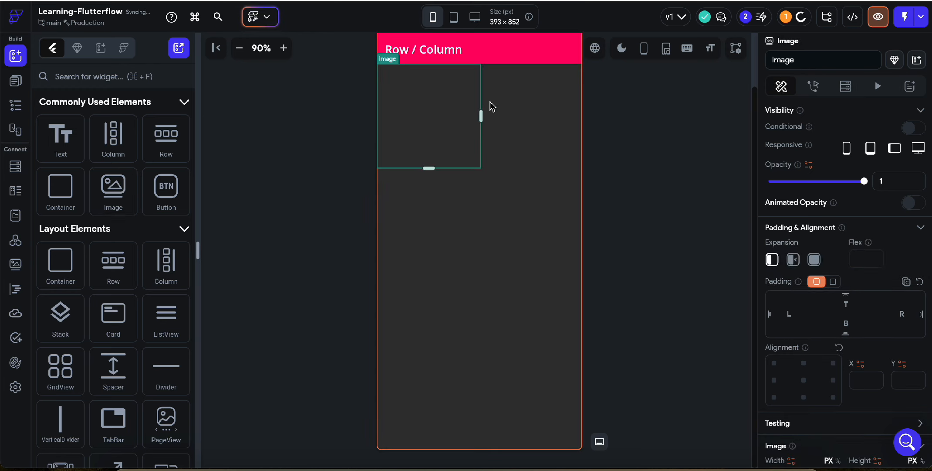
{"action": "scroll", "coordinate": [819, 305], "scroll_direction": "down", "scroll_amount": 5}
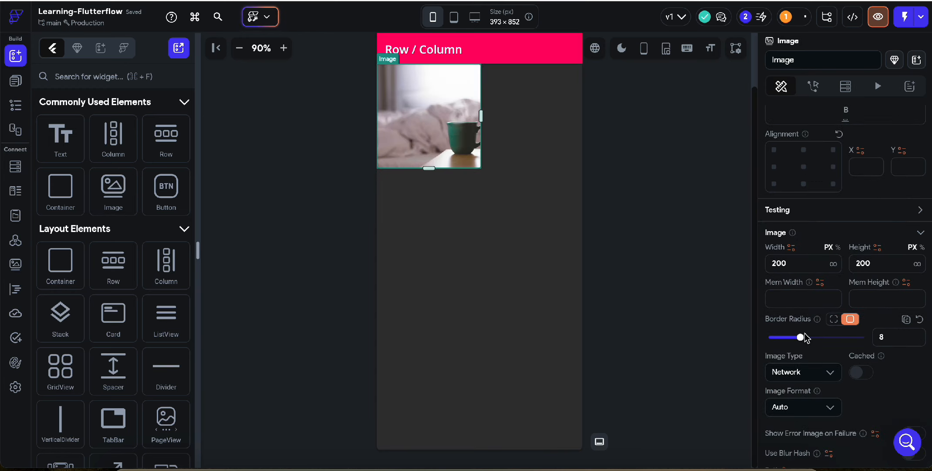
{"action": "left_click_drag", "start_coordinate": [818, 339], "coordinate": [909, 339]}
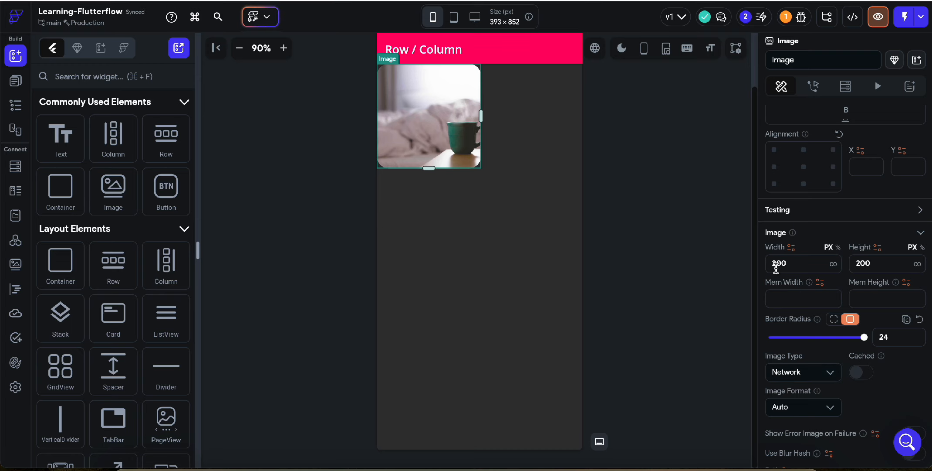
Set the image's width and height to 100 px each.
{"action": "left_click_drag", "start_coordinate": [777, 266], "coordinate": [759, 265]}
{"action": "type", "text": "1"}
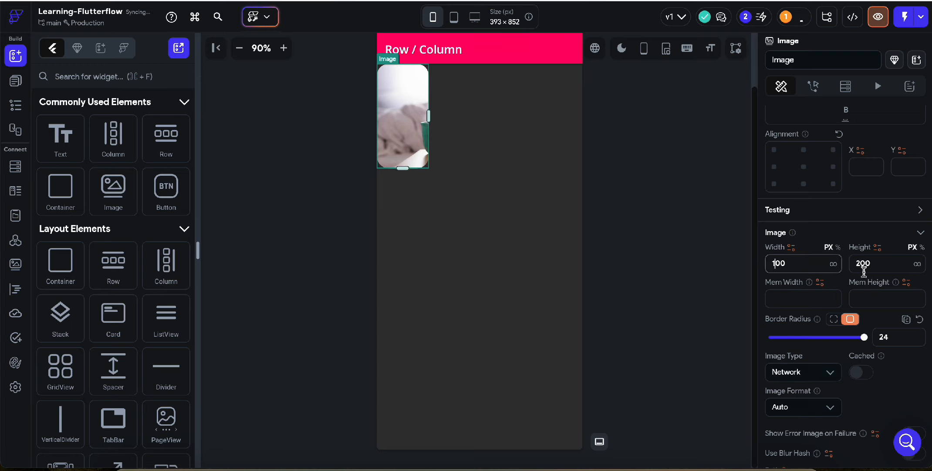
{"action": "left_click_drag", "start_coordinate": [867, 264], "coordinate": [846, 270]}
{"action": "type", "text": "100"}
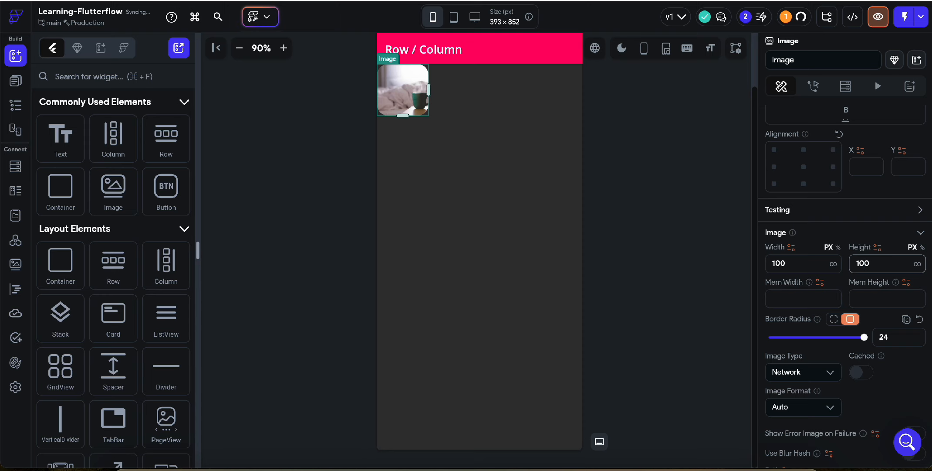
{"action": "left_click", "coordinate": [499, 164]}
{"action": "left_click", "coordinate": [404, 107]}
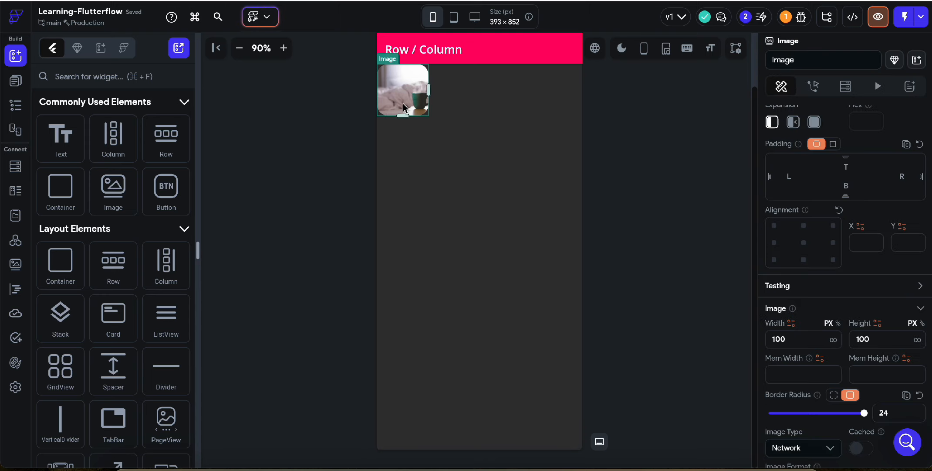
{"action": "left_click", "coordinate": [421, 182]}
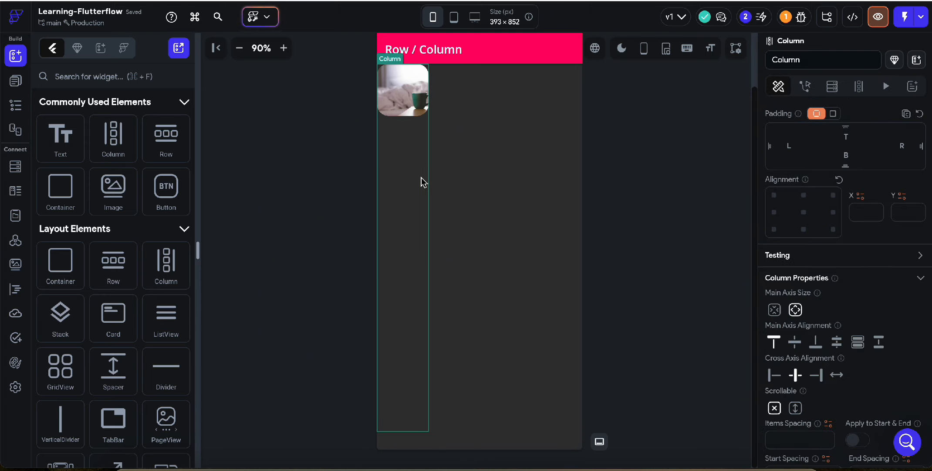
{"action": "left_click", "coordinate": [515, 165]}
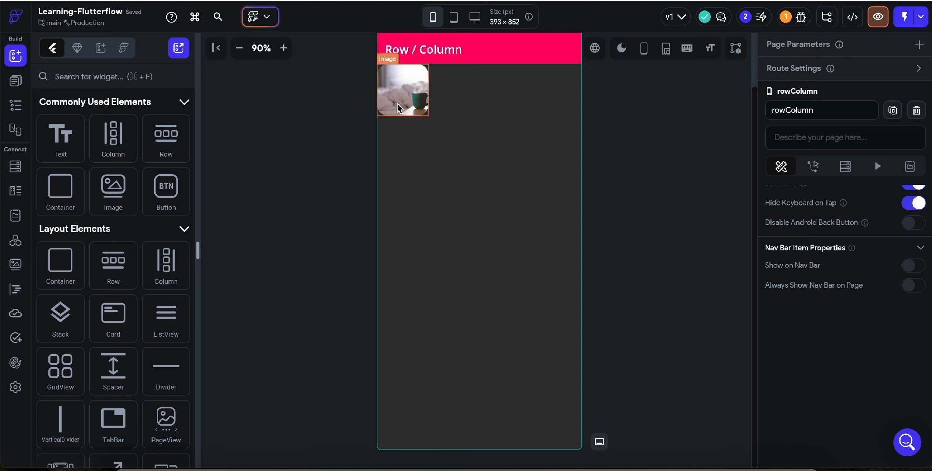
Add a Text widget below the image in the column.
{"action": "left_click", "coordinate": [403, 136]}
{"action": "right_click", "coordinate": [403, 136]}
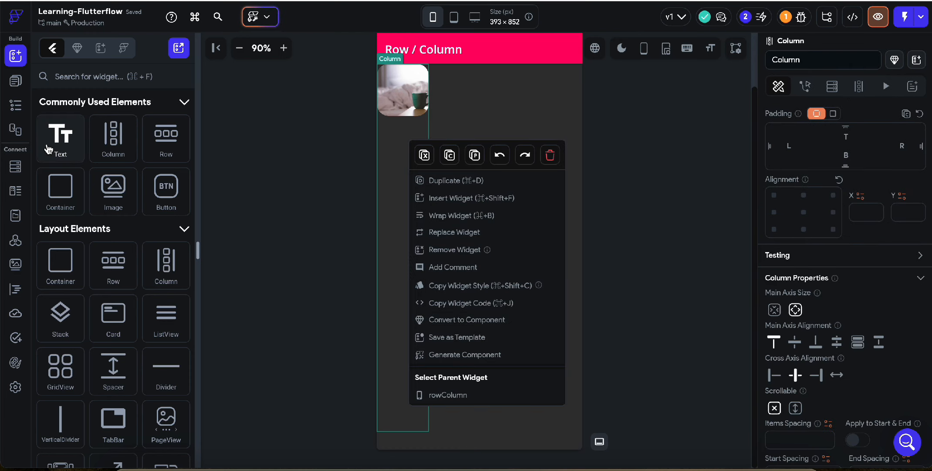
{"action": "left_click_drag", "start_coordinate": [61, 138], "coordinate": [395, 139]}
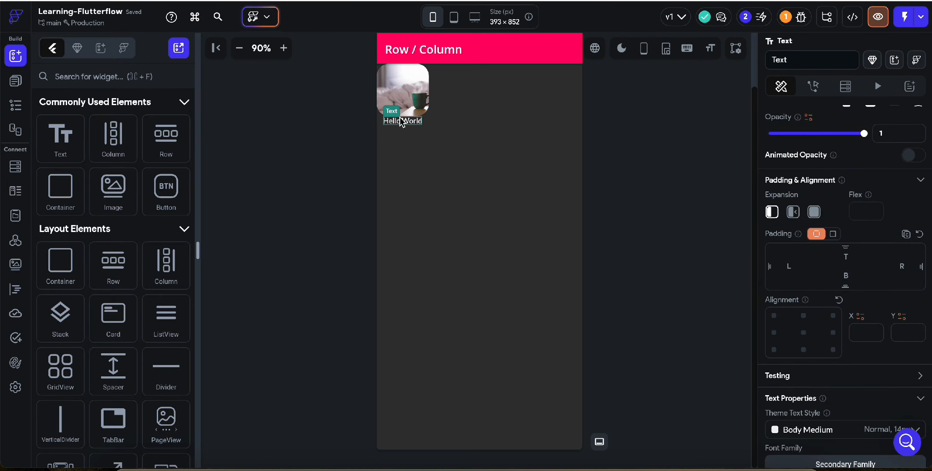
Duplicate the Hello World text repeatedly until the column's content runs past the end of the page.
{"action": "key", "text": "ctrl+d"}
{"action": "left_click", "coordinate": [414, 153]}
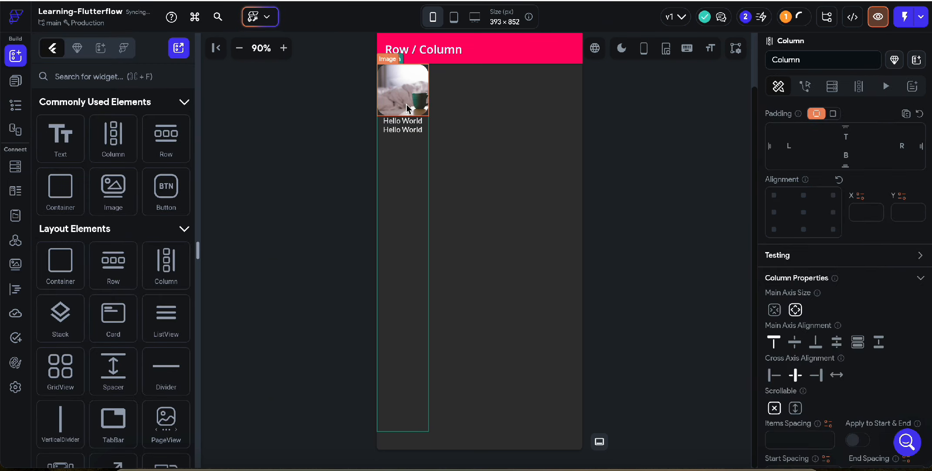
{"action": "left_click", "coordinate": [414, 130]}
{"action": "key", "text": "ctrl+d"}
{"action": "key", "text": "ctrl+d"}
{"action": "key", "text": "ctrl+d"}
{"action": "key", "text": "ctrl+d"}
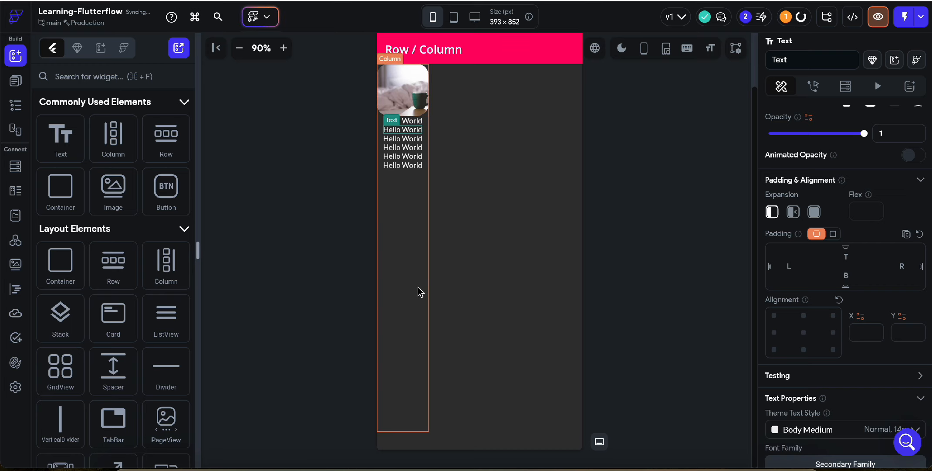
{"action": "left_click", "coordinate": [414, 167]}
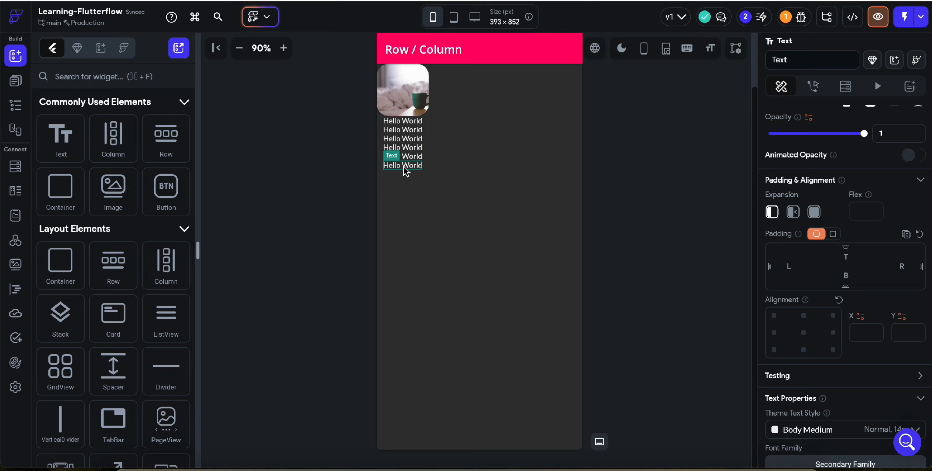
{"action": "key", "text": "ctrl+d"}
{"action": "key", "text": "ctrl+d"}
{"action": "key", "text": "ctrl+d"}
{"action": "key", "text": "ctrl+d"}
{"action": "key", "text": "ctrl+d"}
{"action": "key", "text": "ctrl+d"}
{"action": "key", "text": "ctrl+d"}
{"action": "key", "text": "ctrl+d"}
{"action": "key", "text": "ctrl+d"}
{"action": "key", "text": "ctrl+d"}
{"action": "key", "text": "ctrl+d"}
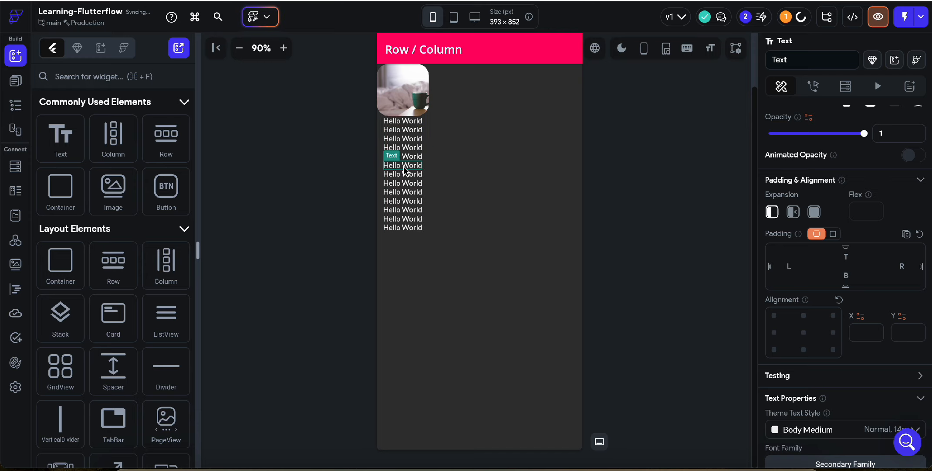
{"action": "key", "text": "ctrl+d"}
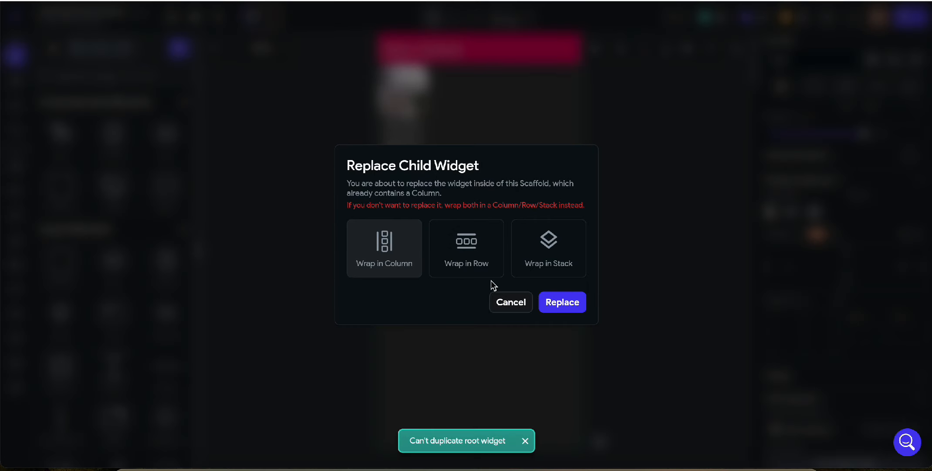
{"action": "left_click", "coordinate": [506, 301]}
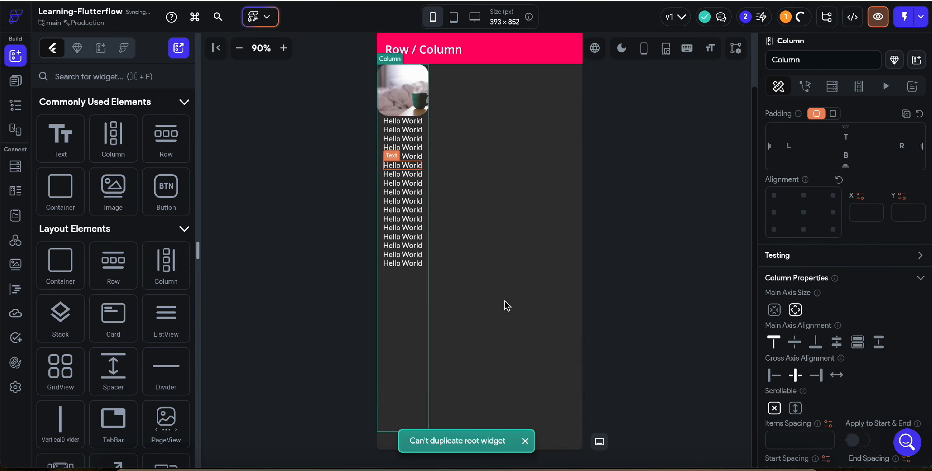
{"action": "left_click", "coordinate": [411, 265]}
{"action": "key", "text": "ctrl+d"}
{"action": "key", "text": "ctrl+d"}
{"action": "key", "text": "ctrl+d"}
{"action": "key", "text": "ctrl+d"}
{"action": "key", "text": "ctrl+d"}
{"action": "key", "text": "ctrl+d"}
{"action": "key", "text": "ctrl+d"}
{"action": "key", "text": "ctrl+d"}
{"action": "key", "text": "ctrl+d"}
{"action": "key", "text": "ctrl+d"}
{"action": "key", "text": "ctrl+d"}
{"action": "key", "text": "ctrl+d"}
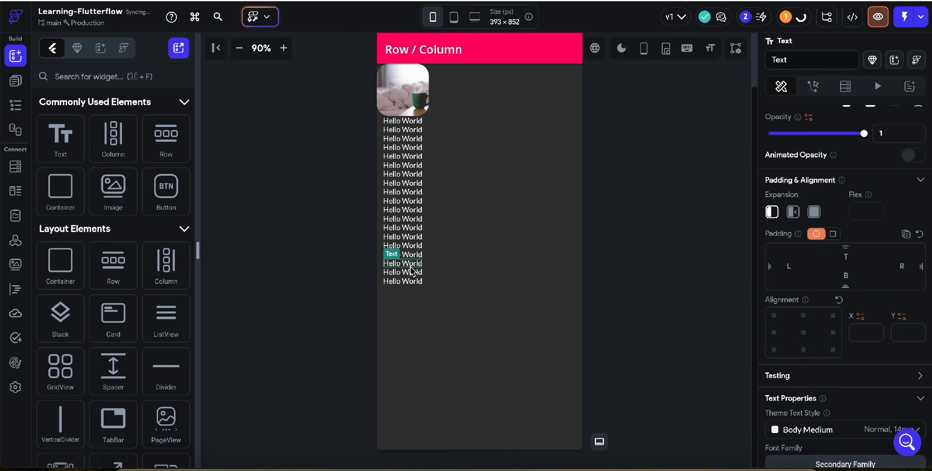
{"action": "key", "text": "ctrl+d"}
{"action": "key", "text": "ctrl+d"}
{"action": "key", "text": "ctrl+d"}
{"action": "key", "text": "ctrl+d"}
{"action": "key", "text": "ctrl+d"}
{"action": "key", "text": "ctrl+d"}
{"action": "key", "text": "ctrl+d"}
{"action": "key", "text": "ctrl+d"}
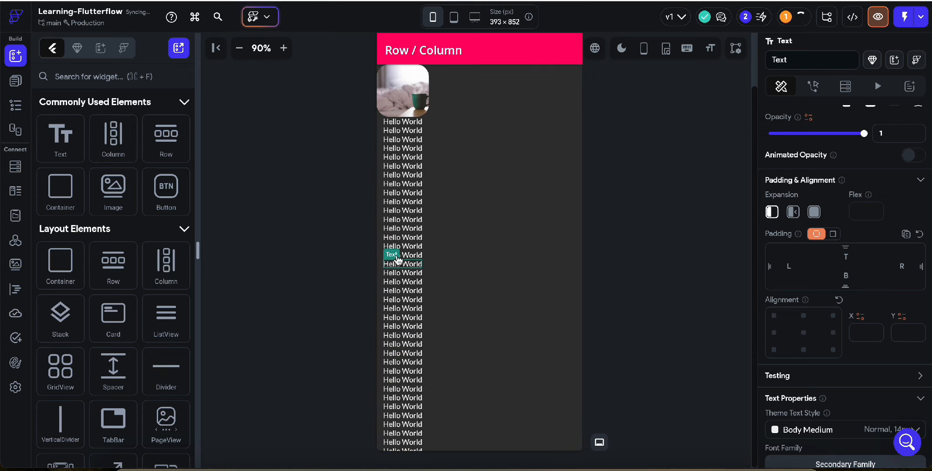
Make the column scrollable and test it by scrolling through the Hello World texts.
{"action": "left_click", "coordinate": [425, 200]}
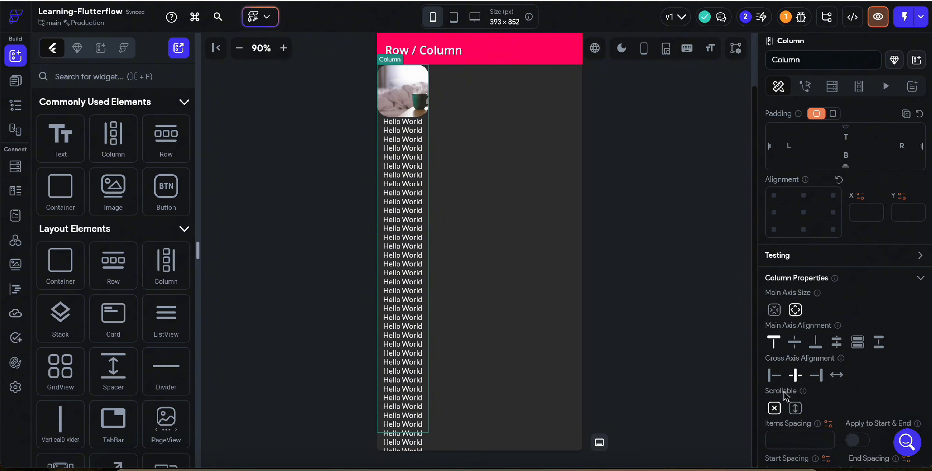
{"action": "left_click", "coordinate": [795, 407]}
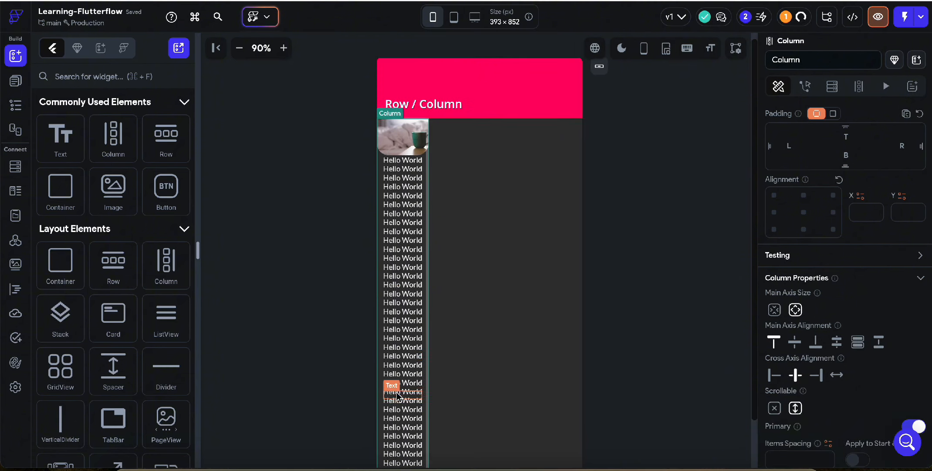
{"action": "scroll", "coordinate": [397, 395], "scroll_direction": "down", "scroll_amount": 3}
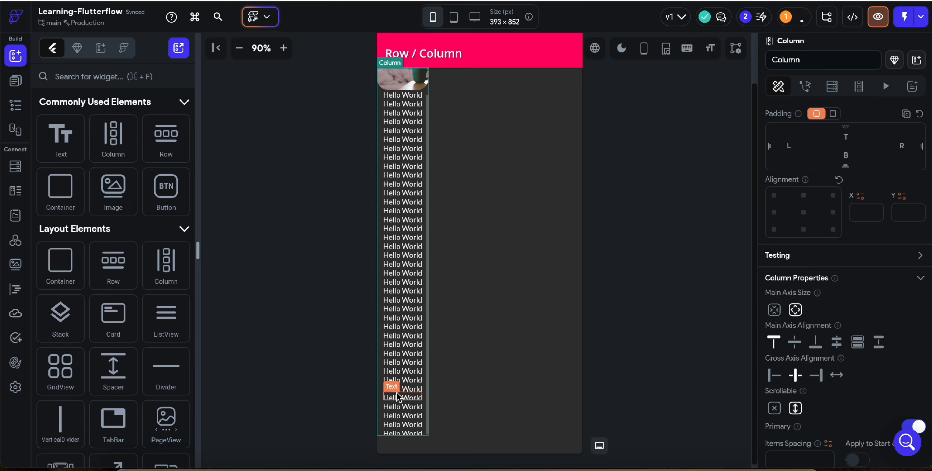
{"action": "scroll", "coordinate": [397, 395], "scroll_direction": "up", "scroll_amount": 2}
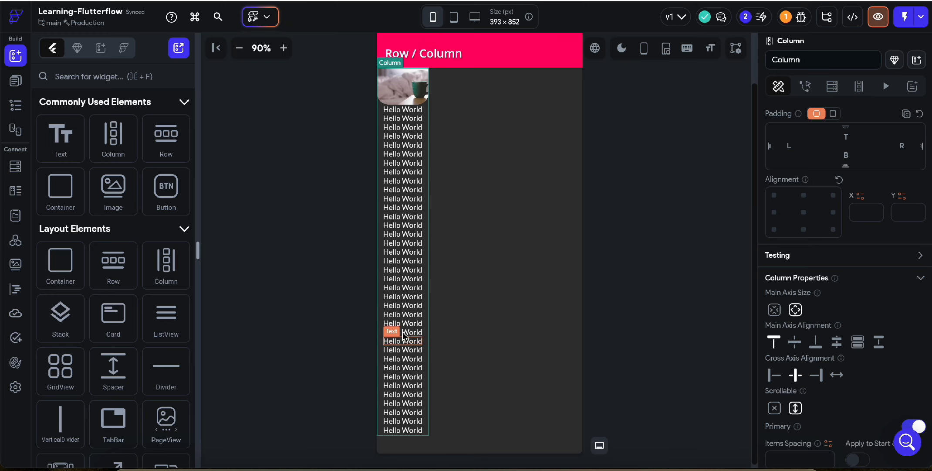
{"action": "scroll", "coordinate": [403, 334], "scroll_direction": "up", "scroll_amount": 2}
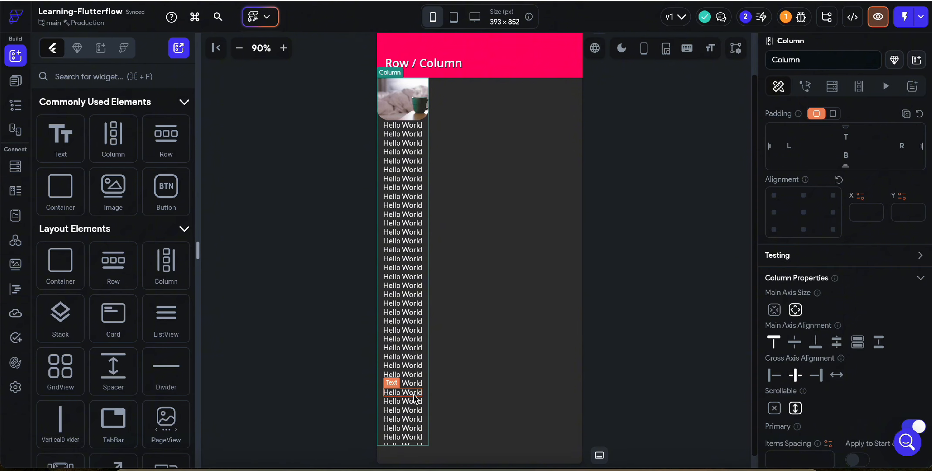
{"action": "left_click", "coordinate": [416, 238]}
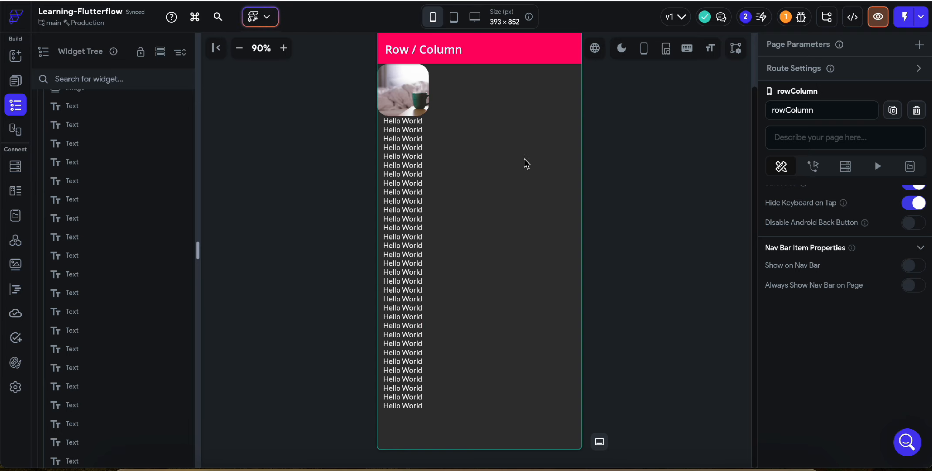
Set the width of the image in the column to 200 px.
{"action": "left_click", "coordinate": [424, 155]}
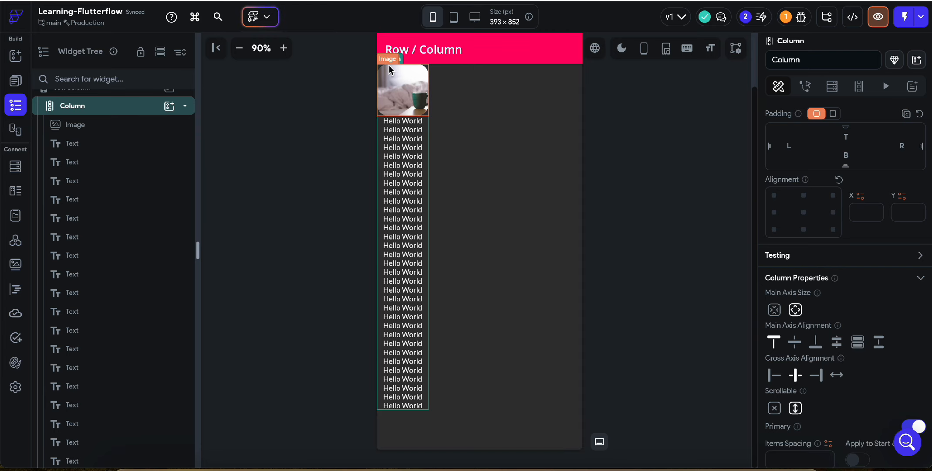
{"action": "left_click", "coordinate": [407, 92]}
{"action": "scroll", "coordinate": [800, 288], "scroll_direction": "down", "scroll_amount": 3}
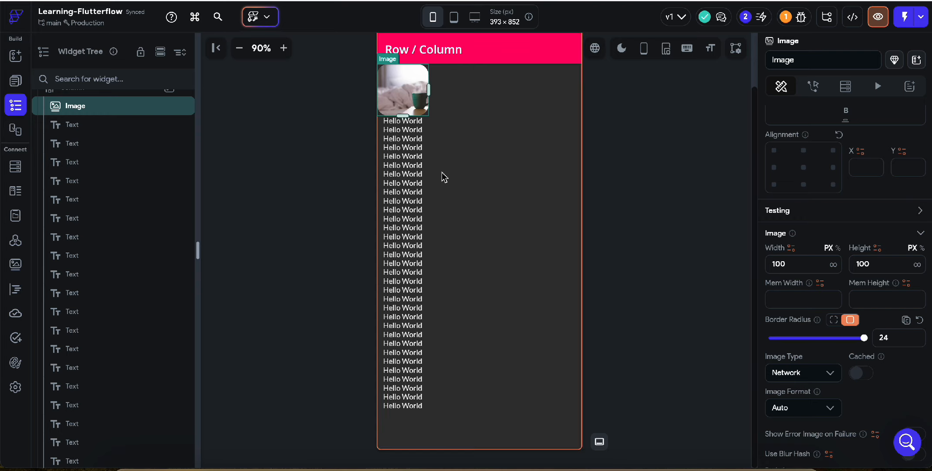
{"action": "left_click", "coordinate": [774, 265]}
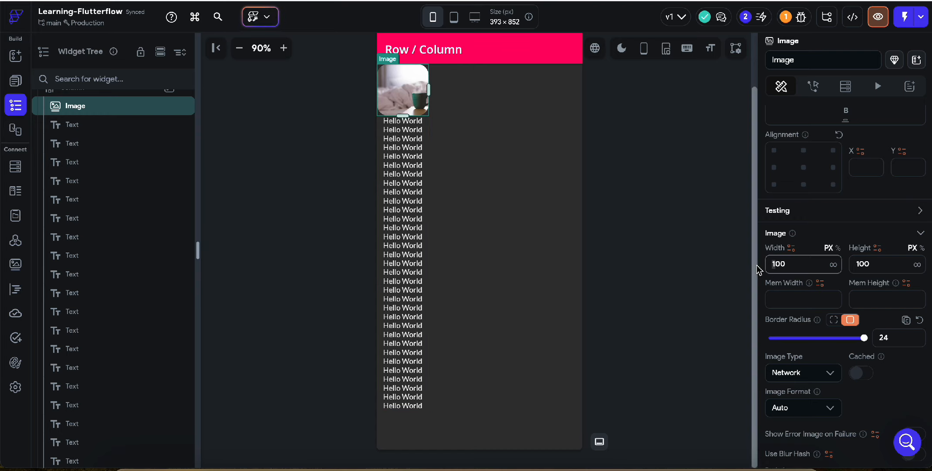
{"action": "type", "text": "2"}
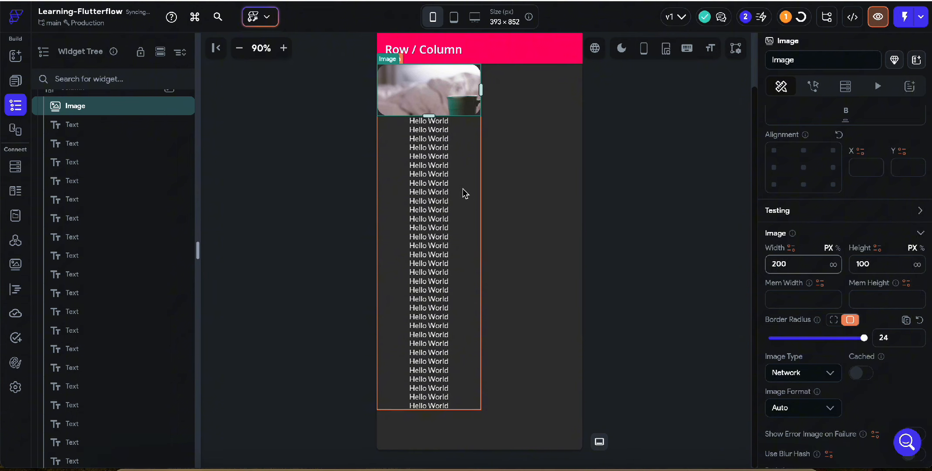
Wrap the image at the start of the column in a Row widget.
{"action": "left_click", "coordinate": [462, 189]}
{"action": "left_click", "coordinate": [456, 91]}
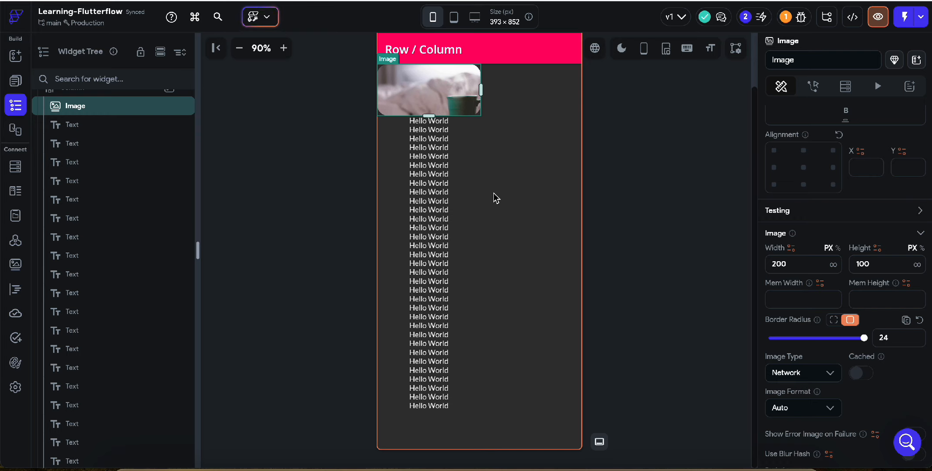
{"action": "right_click", "coordinate": [414, 103]}
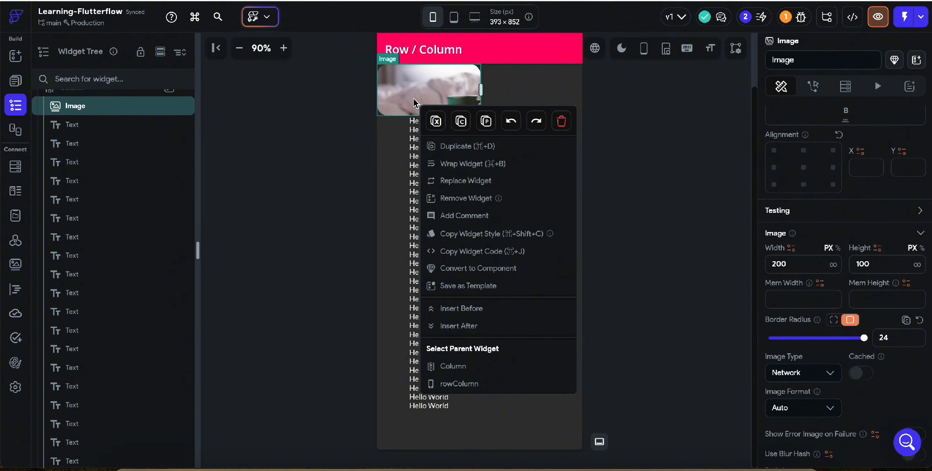
{"action": "left_click", "coordinate": [436, 169]}
{"action": "left_click", "coordinate": [563, 159]}
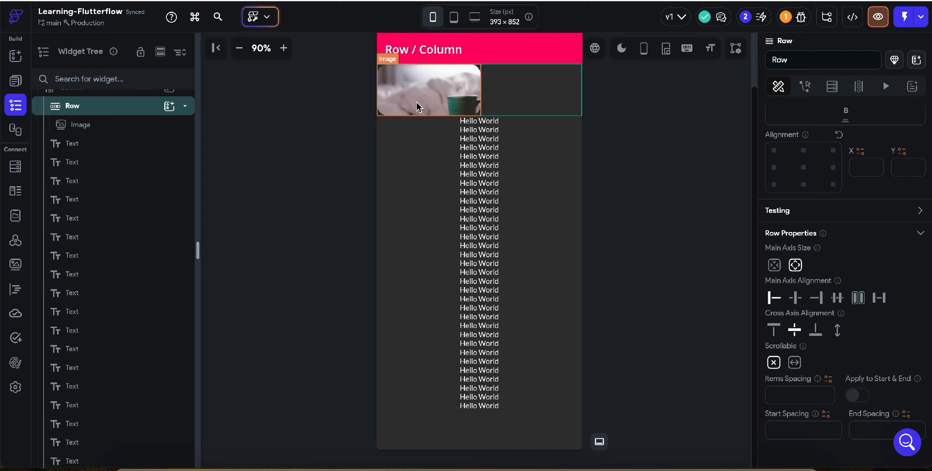
Try a height of 300 px on the image inside the row and undo that change.
{"action": "left_click", "coordinate": [418, 87]}
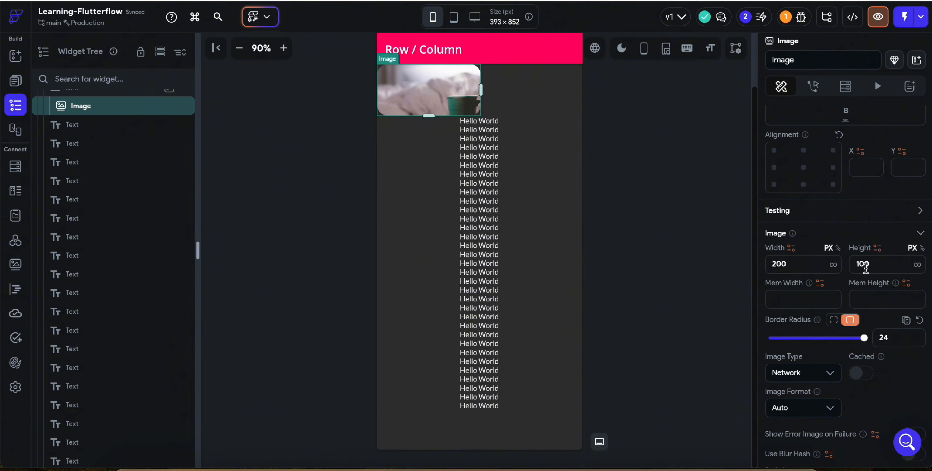
{"action": "left_click", "coordinate": [860, 263]}
{"action": "type", "text": "300"}
{"action": "key", "text": "Return"}
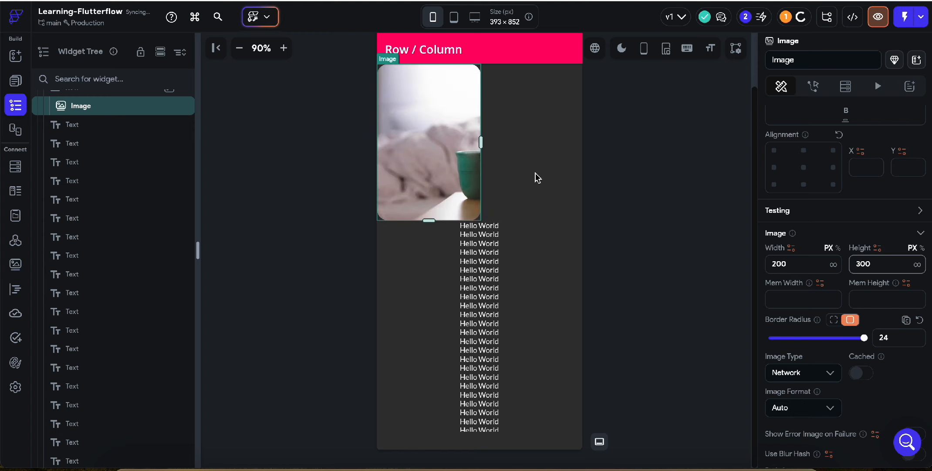
{"action": "left_click", "coordinate": [519, 174]}
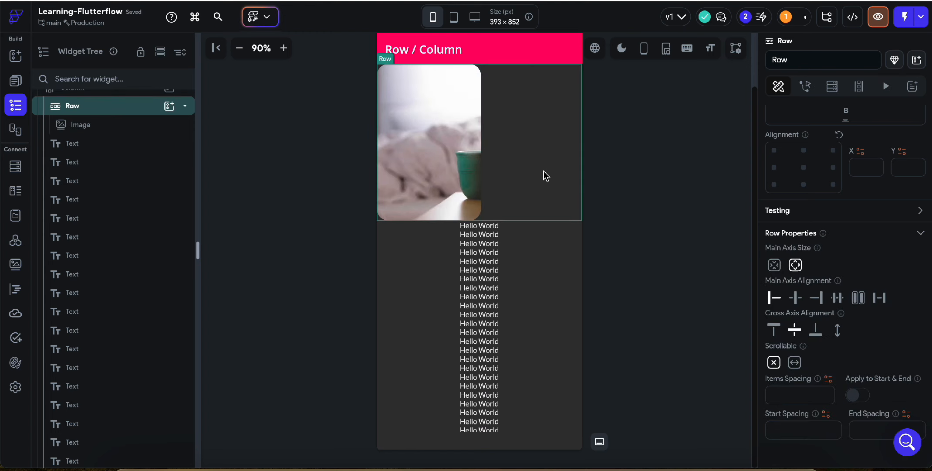
{"action": "key", "text": "ctrl+z"}
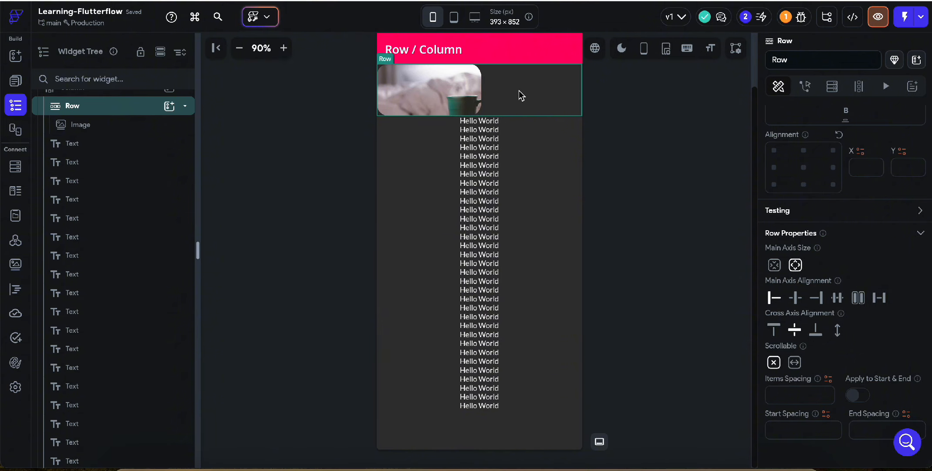
Delete the image from the row, keeping the row in the column.
{"action": "scroll", "coordinate": [803, 305], "scroll_direction": "down", "scroll_amount": 2}
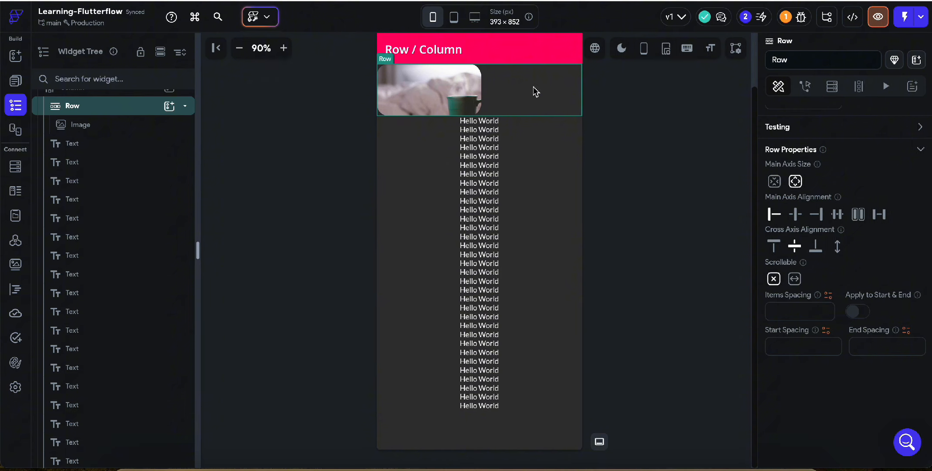
{"action": "left_click", "coordinate": [458, 105]}
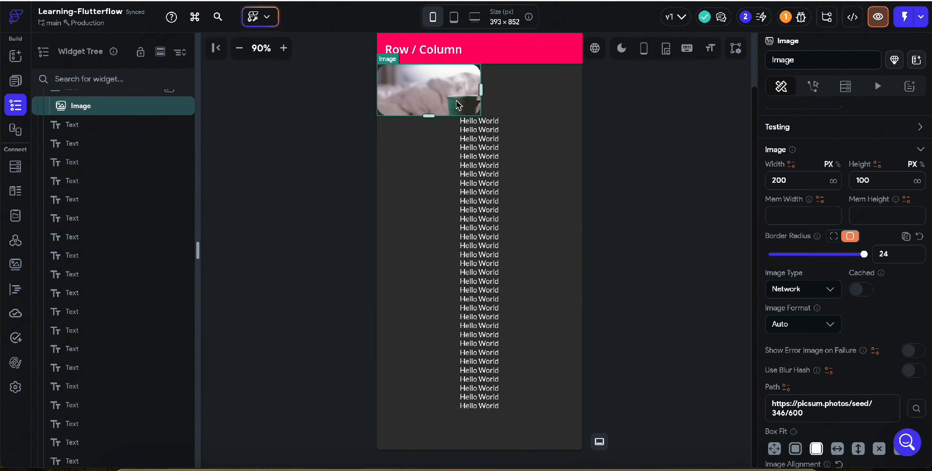
{"action": "key", "text": "Delete"}
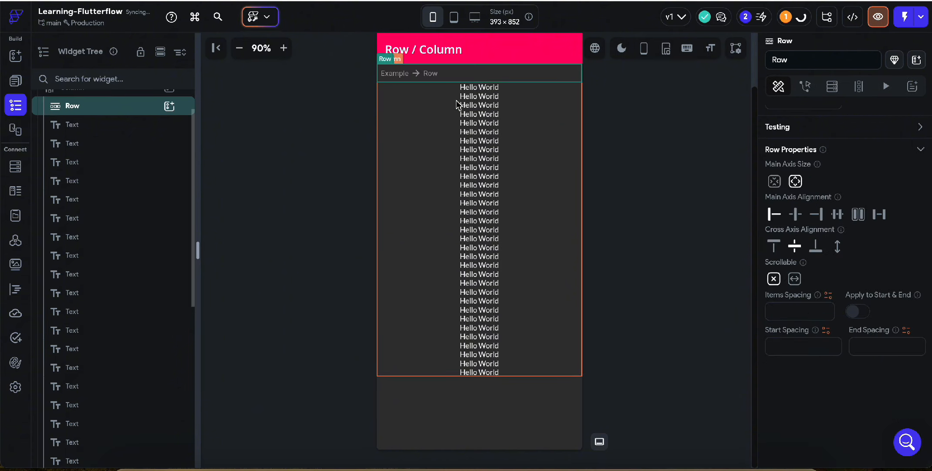
Move two of the column's Hello World texts into the row, side by side.
{"action": "left_click_drag", "start_coordinate": [478, 96], "coordinate": [424, 78]}
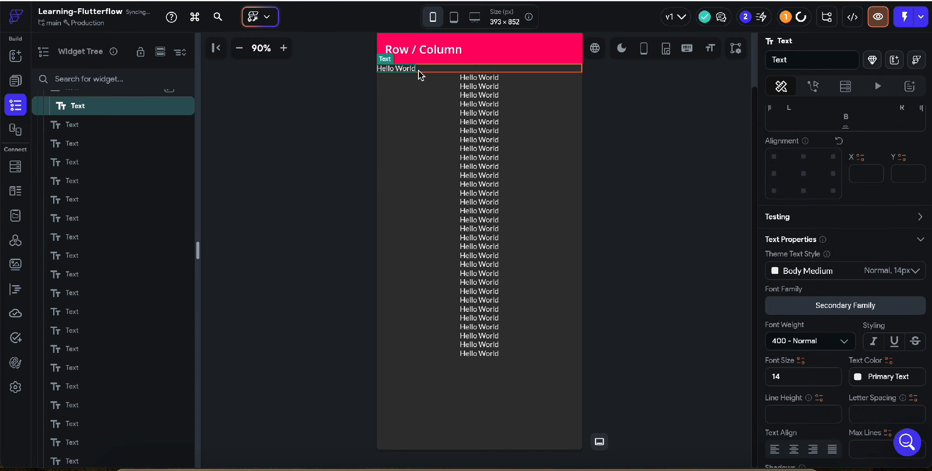
{"action": "left_click", "coordinate": [403, 73]}
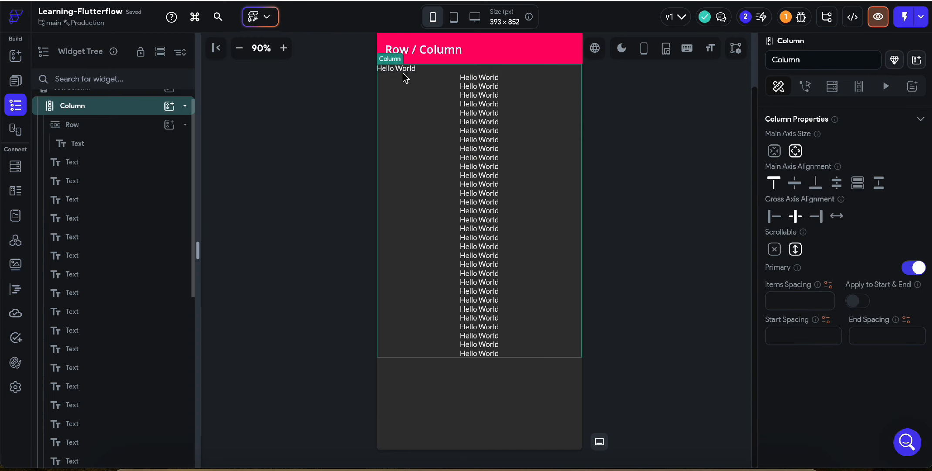
{"action": "left_click", "coordinate": [400, 72]}
{"action": "left_click", "coordinate": [452, 69]}
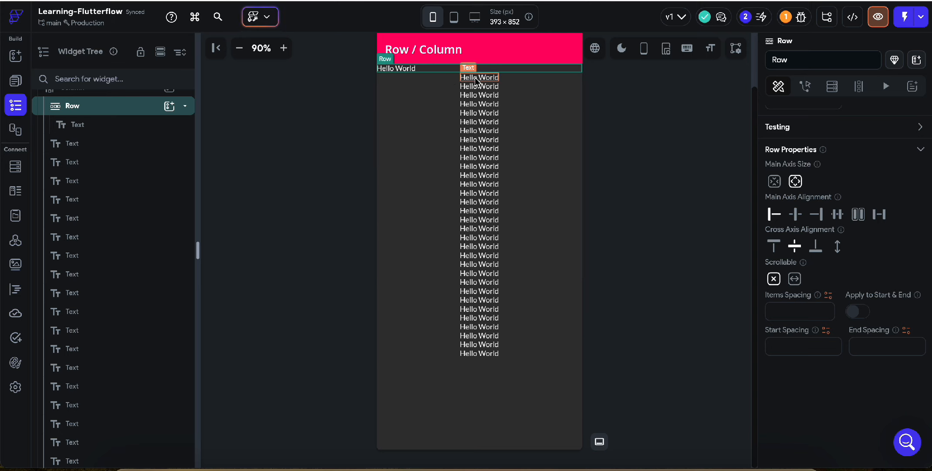
{"action": "left_click_drag", "start_coordinate": [475, 77], "coordinate": [447, 66]}
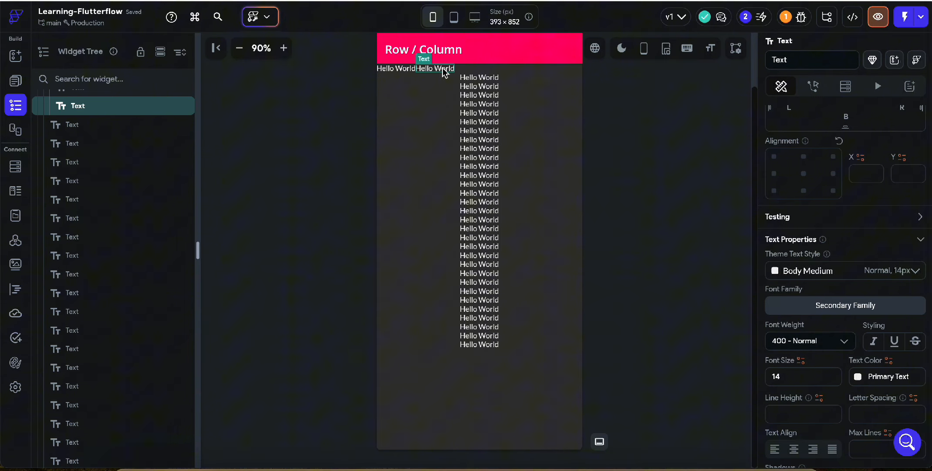
Try the row's main axis alignment at end, center, space between and space evenly.
{"action": "left_click", "coordinate": [492, 68]}
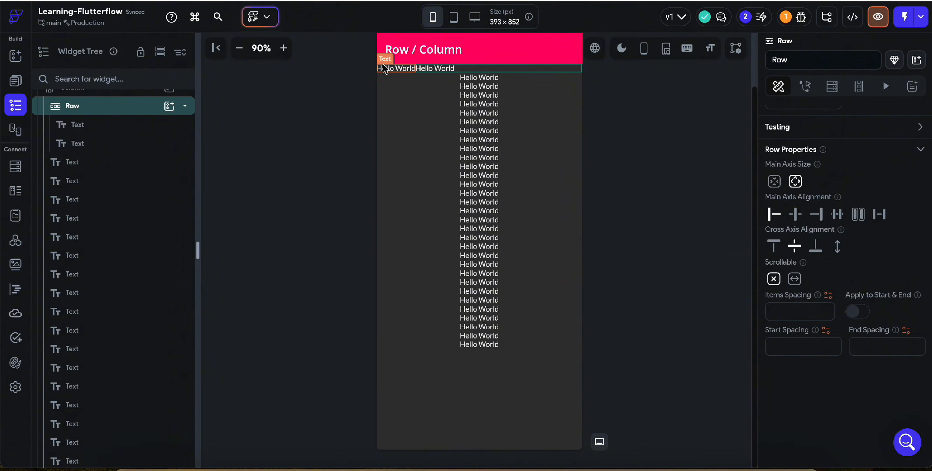
{"action": "left_click", "coordinate": [816, 214]}
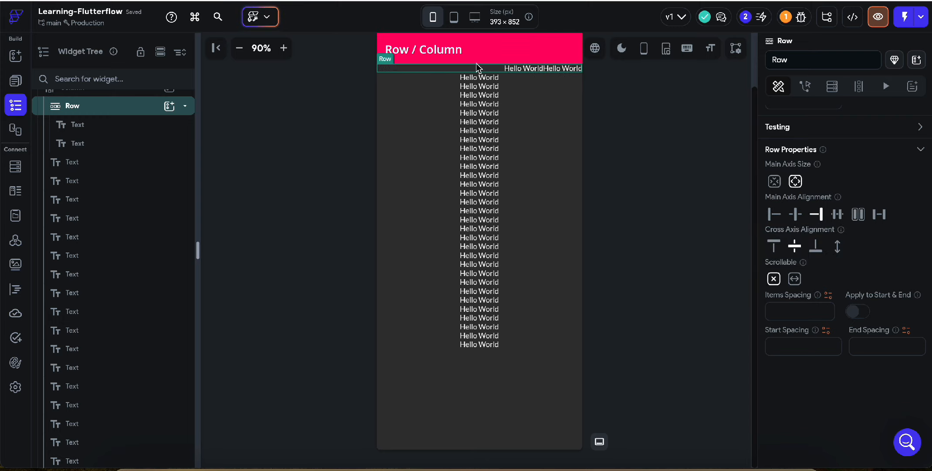
{"action": "left_click", "coordinate": [796, 214]}
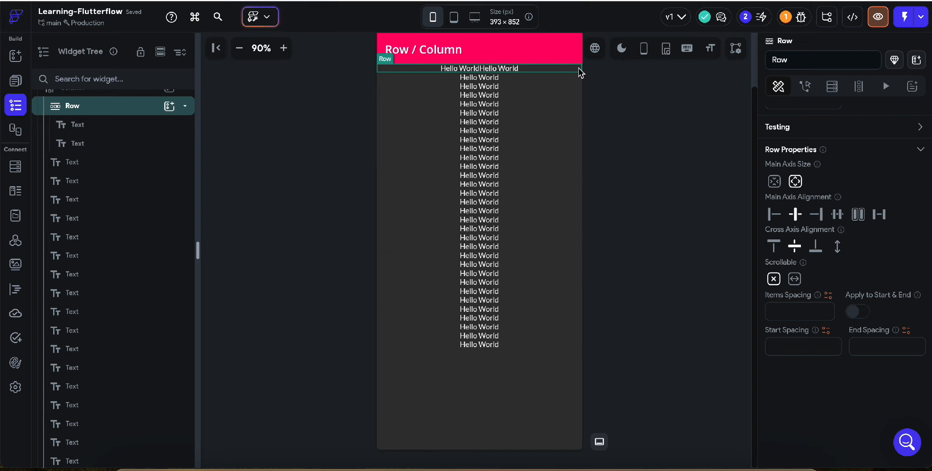
{"action": "left_click", "coordinate": [880, 219]}
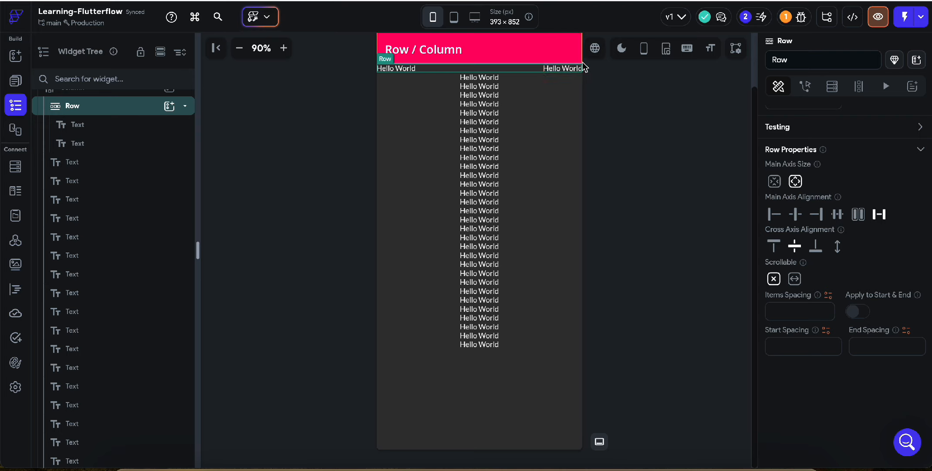
{"action": "left_click", "coordinate": [838, 215]}
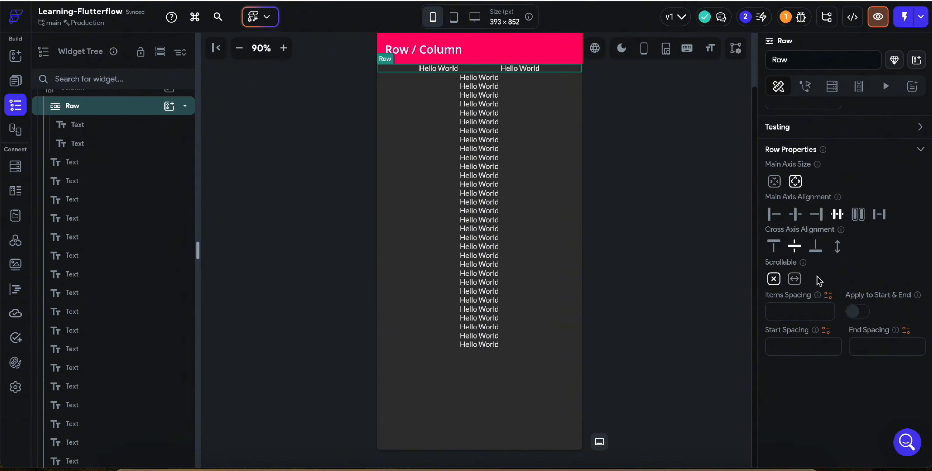
Set the row's main axis alignment to space around and keep the row selected.
{"action": "scroll", "coordinate": [817, 279], "scroll_direction": "up", "scroll_amount": 2}
{"action": "scroll", "coordinate": [817, 279], "scroll_direction": "up", "scroll_amount": 4}
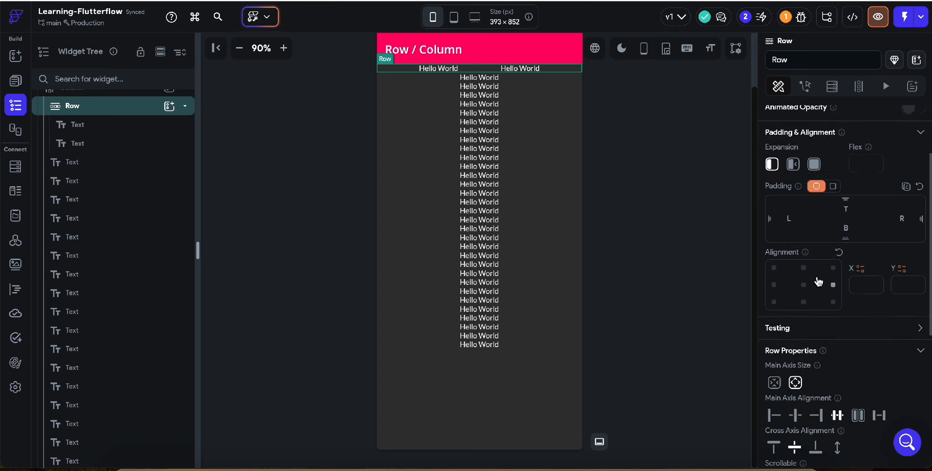
{"action": "scroll", "coordinate": [817, 279], "scroll_direction": "down", "scroll_amount": 2}
{"action": "scroll", "coordinate": [817, 279], "scroll_direction": "down", "scroll_amount": 3}
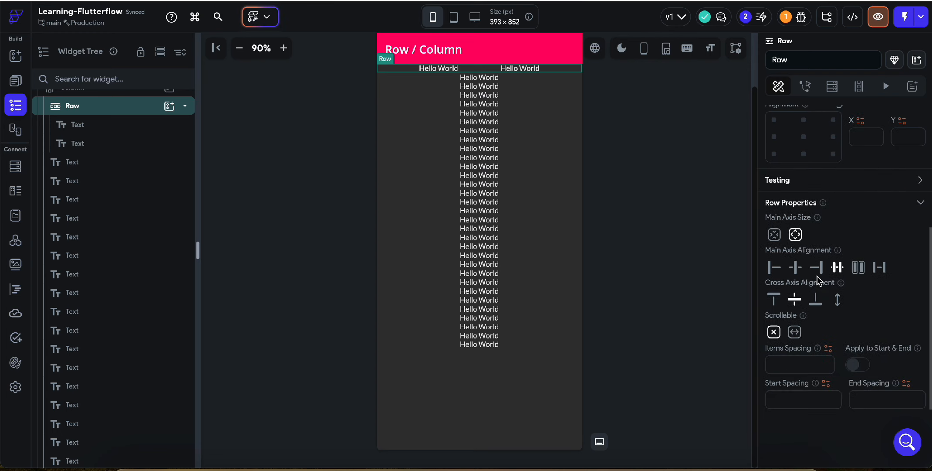
{"action": "left_click", "coordinate": [858, 268]}
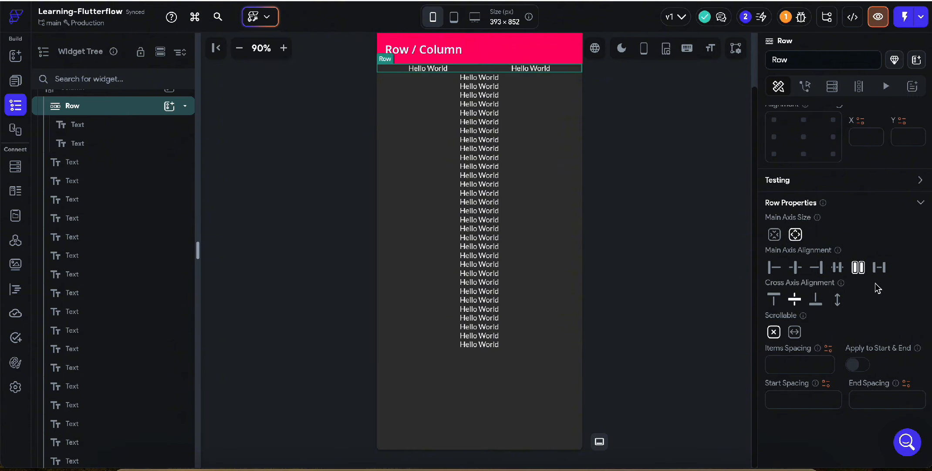
{"action": "scroll", "coordinate": [813, 274], "scroll_direction": "down", "scroll_amount": 3}
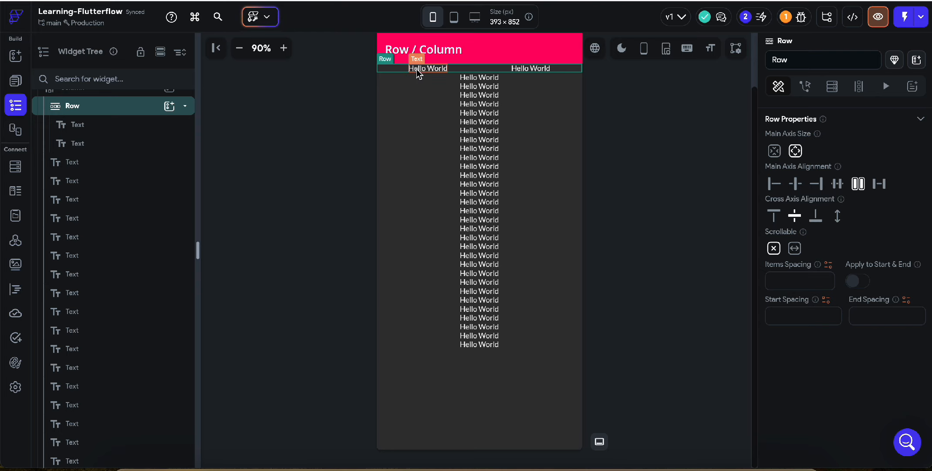
{"action": "left_click", "coordinate": [439, 71]}
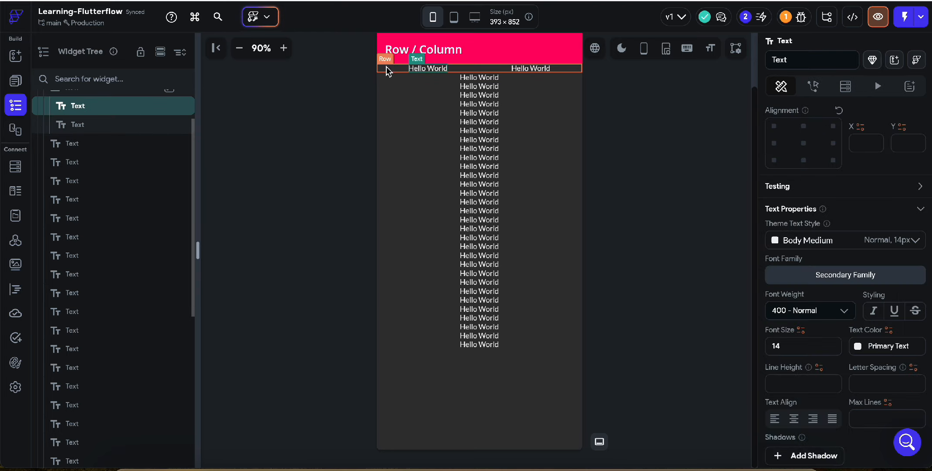
{"action": "left_click", "coordinate": [389, 68]}
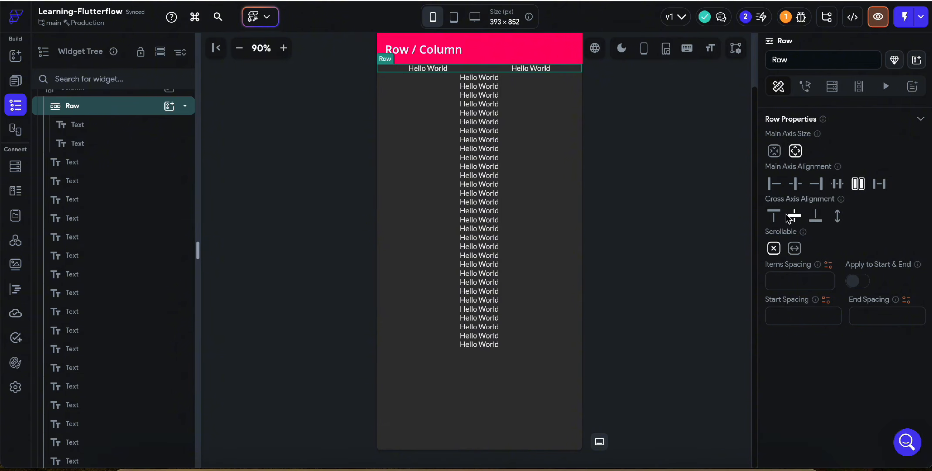
Try the row's cross axis alignment at start.
{"action": "left_click", "coordinate": [775, 215]}
{"action": "scroll", "coordinate": [876, 235], "scroll_direction": "up", "scroll_amount": 5}
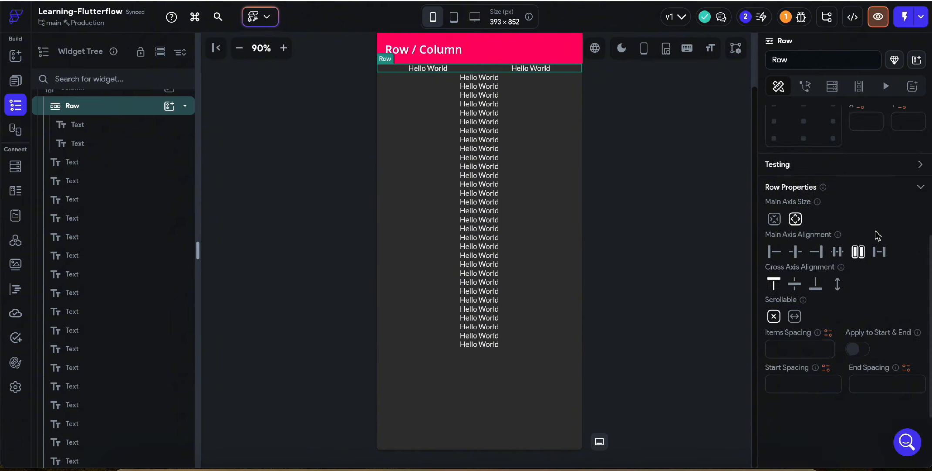
{"action": "scroll", "coordinate": [877, 233], "scroll_direction": "down", "scroll_amount": 5}
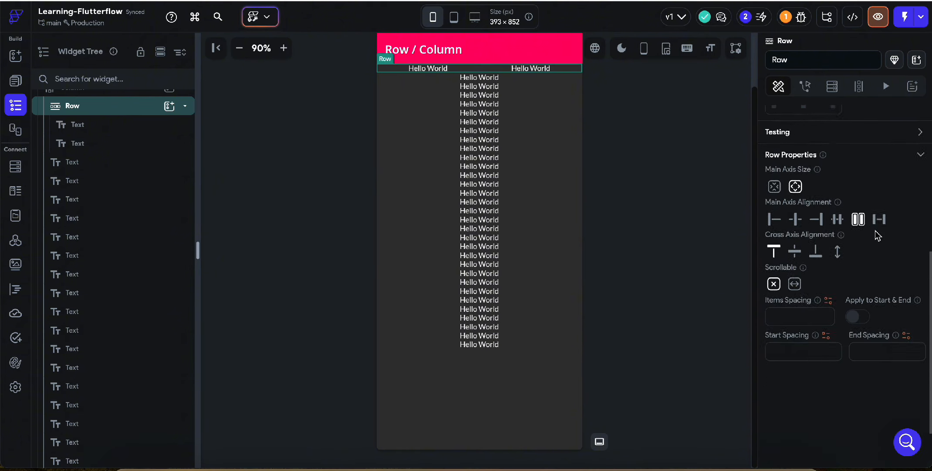
Set the font size of the row's first Hello World text to 18.
{"action": "left_click", "coordinate": [419, 70]}
{"action": "left_click", "coordinate": [395, 69]}
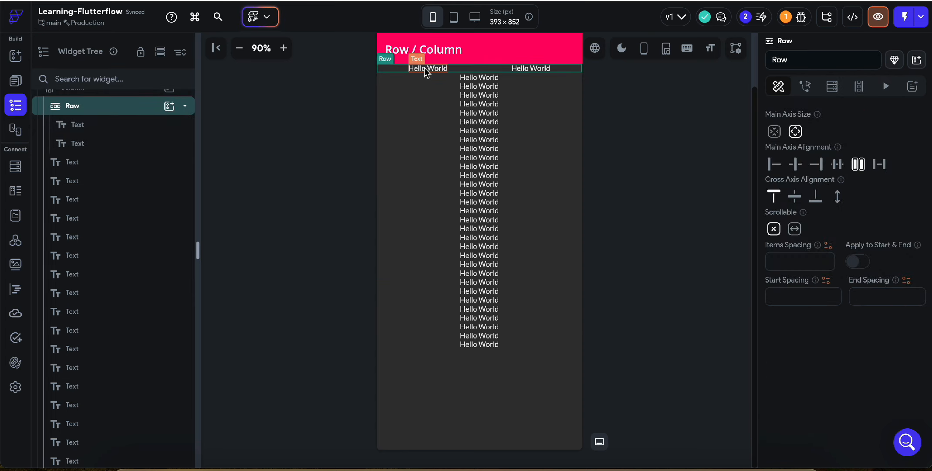
{"action": "left_click", "coordinate": [416, 70]}
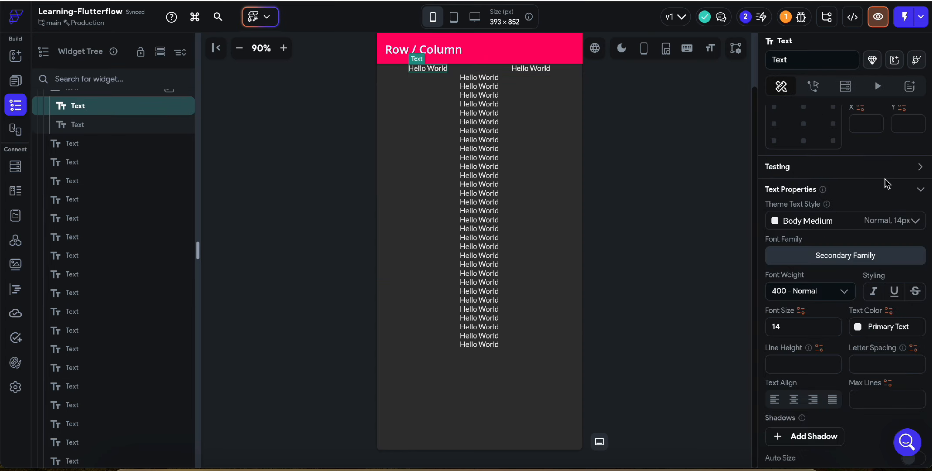
{"action": "scroll", "coordinate": [885, 183], "scroll_direction": "up", "scroll_amount": 2}
{"action": "left_click", "coordinate": [780, 264]}
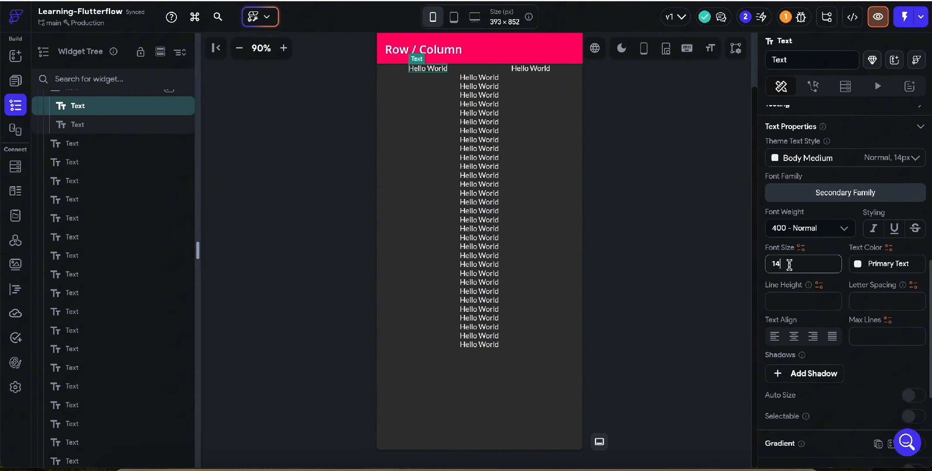
{"action": "key", "text": "BackSpace"}
{"action": "type", "text": "8"}
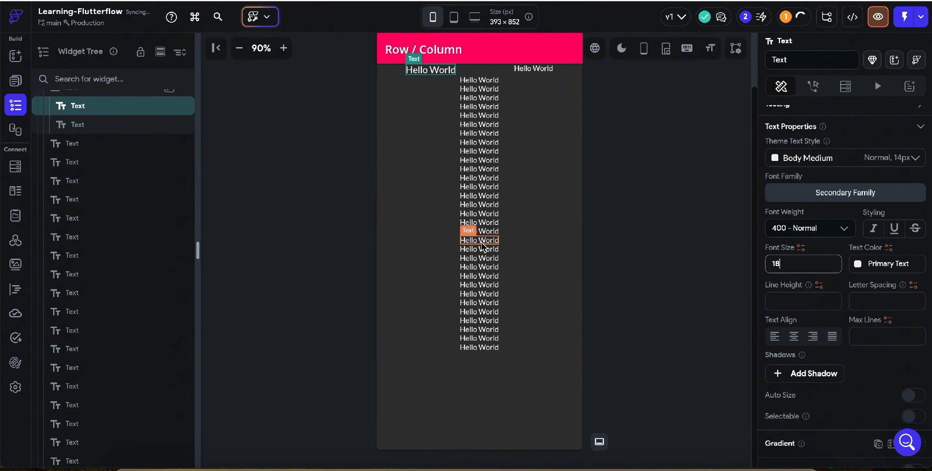
Try the row's cross axis alignment at center, set it to end and keep the row selected.
{"action": "left_click", "coordinate": [502, 73]}
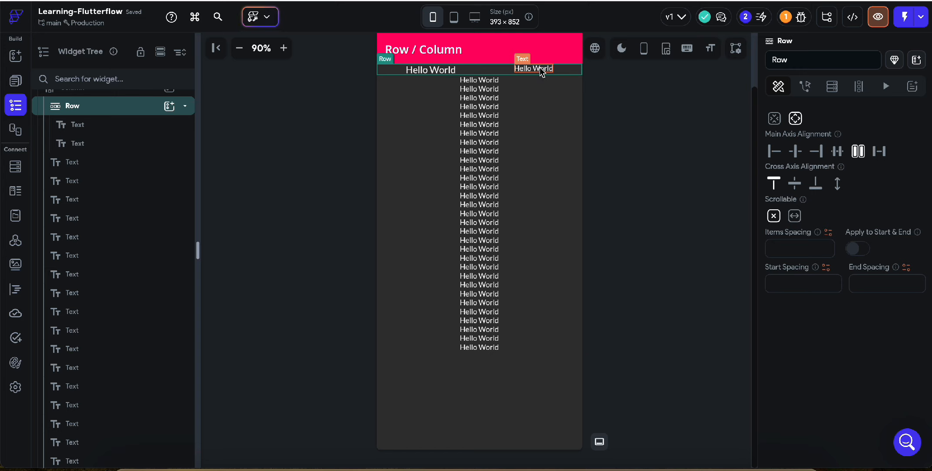
{"action": "left_click", "coordinate": [527, 69]}
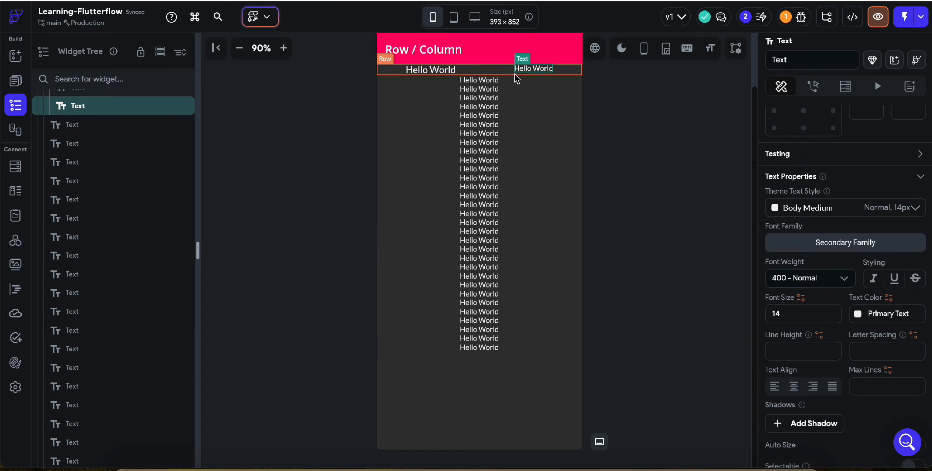
{"action": "left_click", "coordinate": [516, 77]}
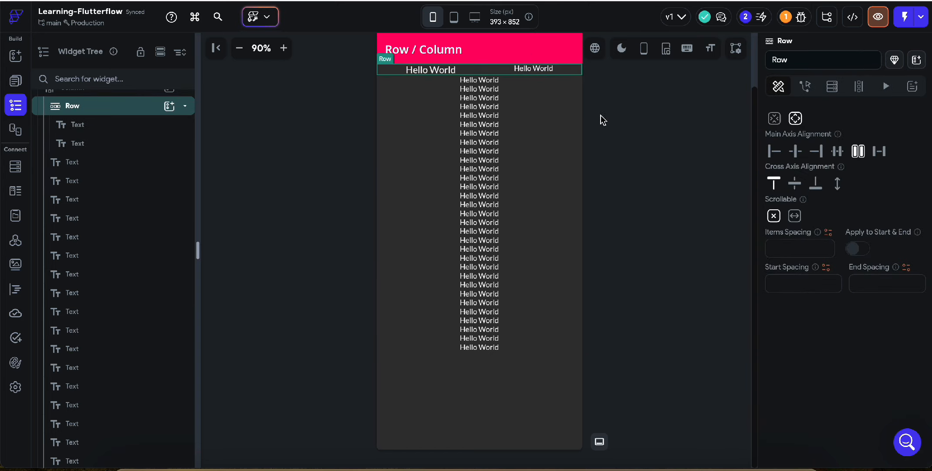
{"action": "left_click", "coordinate": [794, 183]}
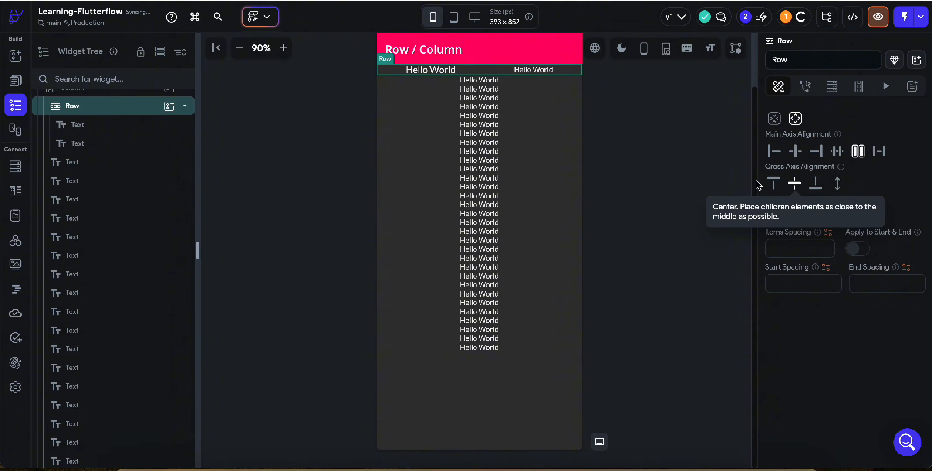
{"action": "left_click", "coordinate": [816, 185]}
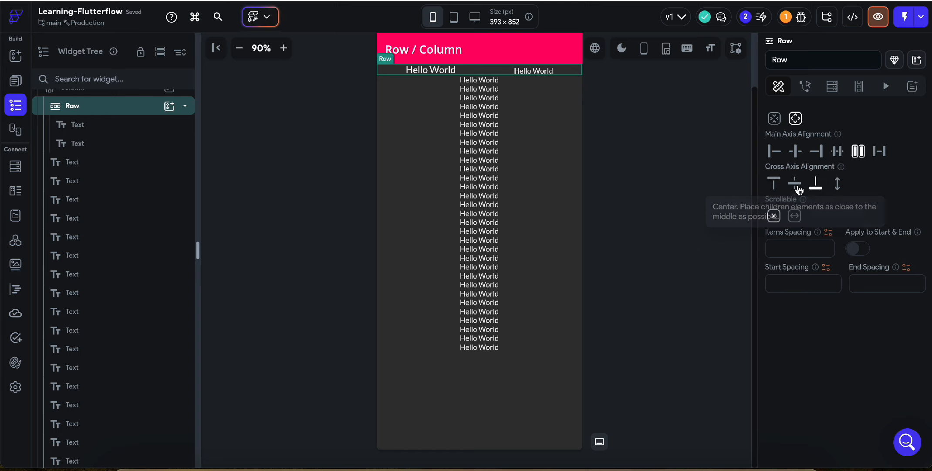
{"action": "left_click", "coordinate": [837, 189]}
{"action": "left_click", "coordinate": [656, 251]}
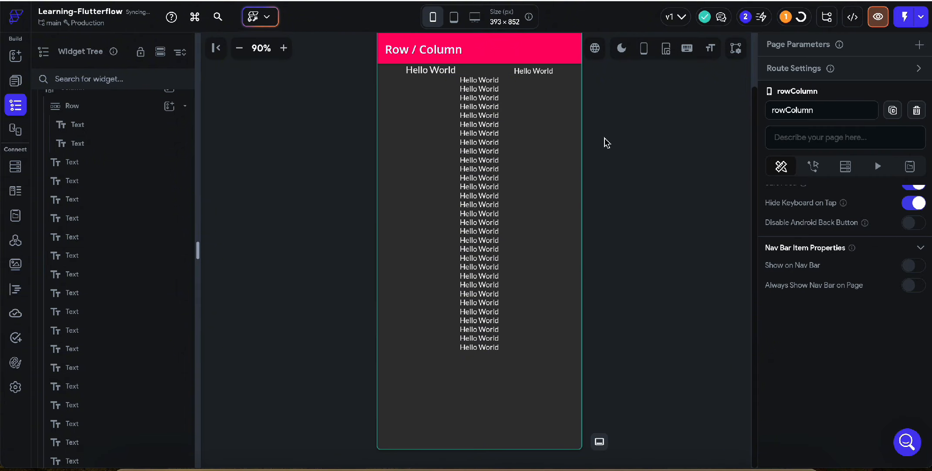
{"action": "left_click", "coordinate": [512, 70]}
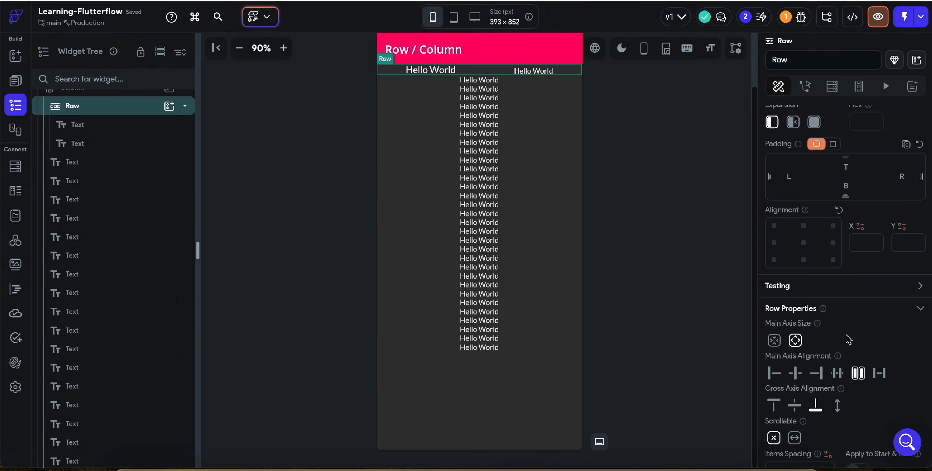
{"action": "scroll", "coordinate": [849, 340], "scroll_direction": "down", "scroll_amount": 3}
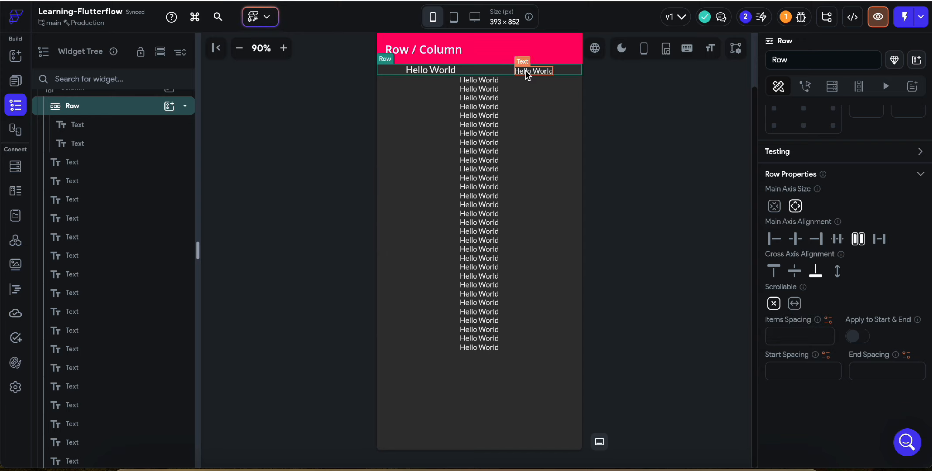
Make the row horizontally scrollable and paste copies of its smaller Hello World text until the row holds seven texts.
{"action": "left_click", "coordinate": [795, 304]}
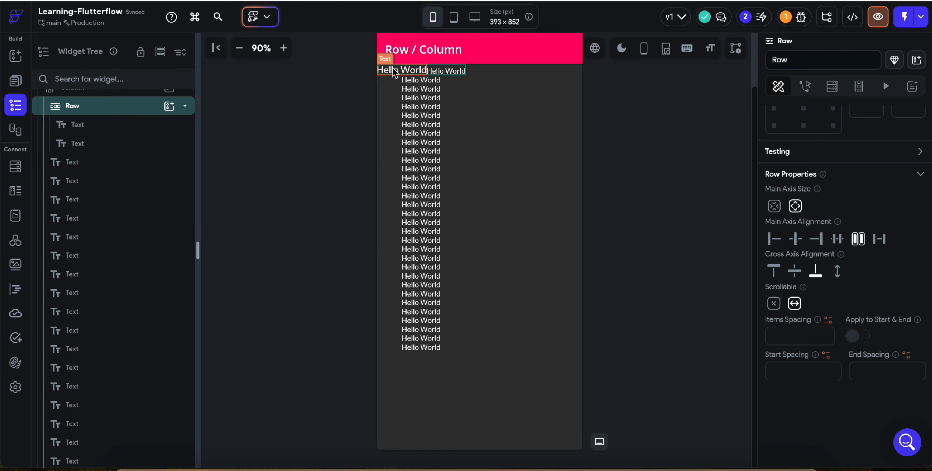
{"action": "left_click", "coordinate": [446, 71]}
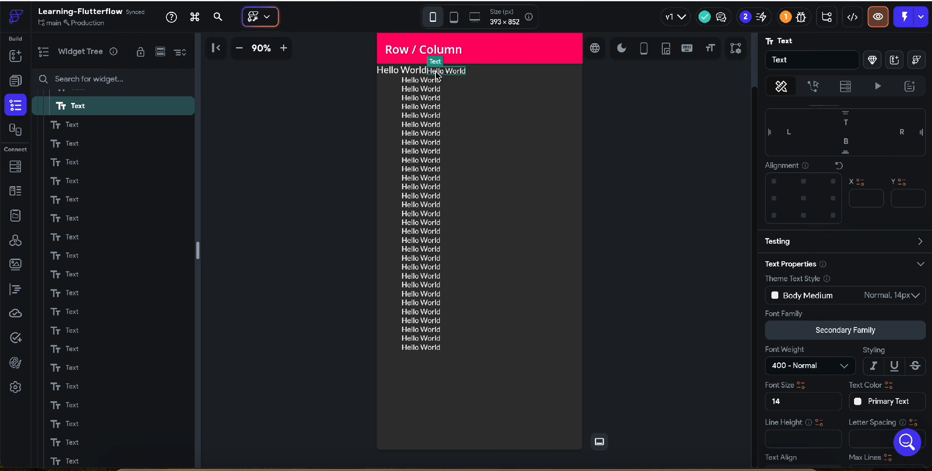
{"action": "key", "text": "super+v"}
{"action": "left_click", "coordinate": [458, 73]}
{"action": "key", "text": "super+v"}
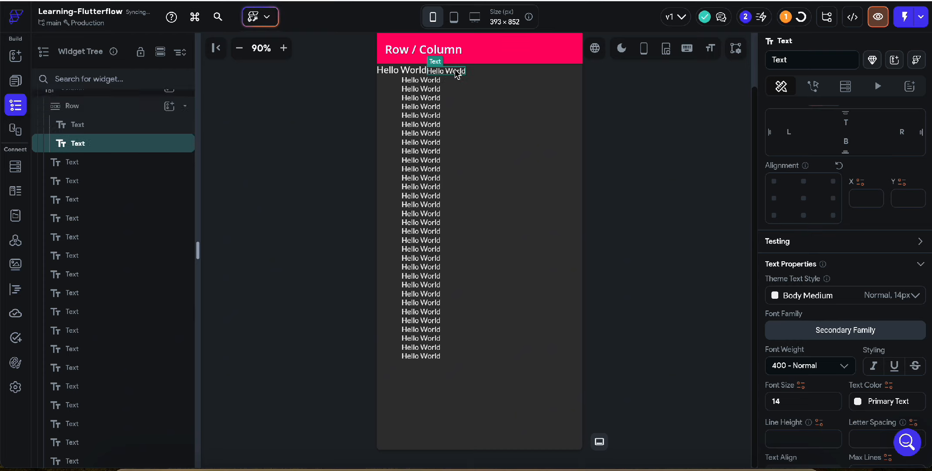
{"action": "key", "text": "super+v"}
{"action": "key", "text": "super+v"}
{"action": "key", "text": "super+v"}
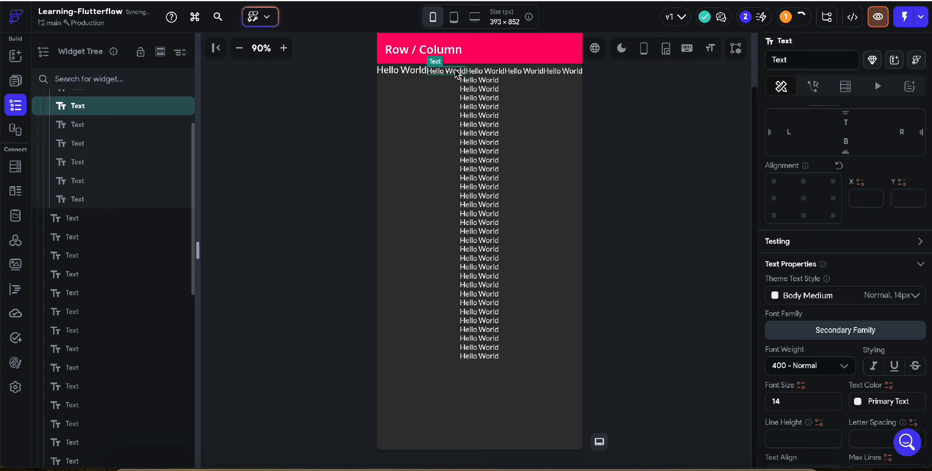
{"action": "left_click", "coordinate": [426, 76]}
{"action": "left_click", "coordinate": [426, 74]}
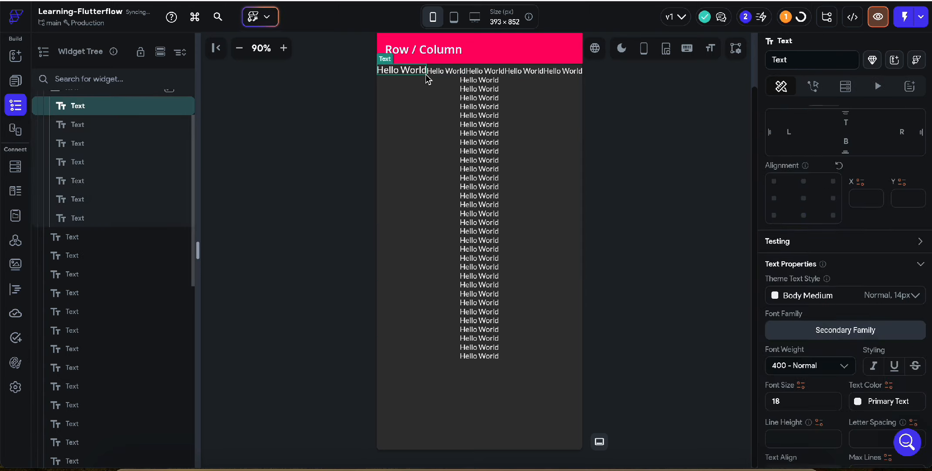
Select the row and test scrolling its texts sideways on the canvas.
{"action": "left_click", "coordinate": [383, 51]}
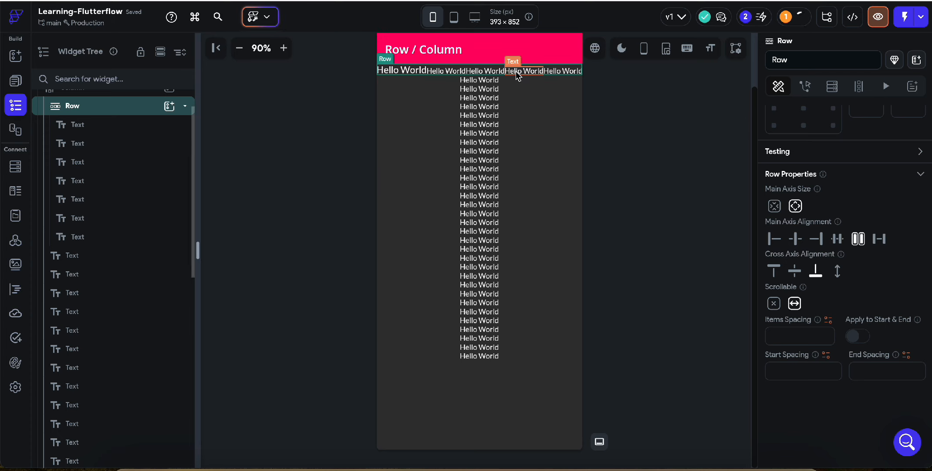
{"action": "scroll", "coordinate": [516, 71], "scroll_direction": "right", "scroll_amount": 2}
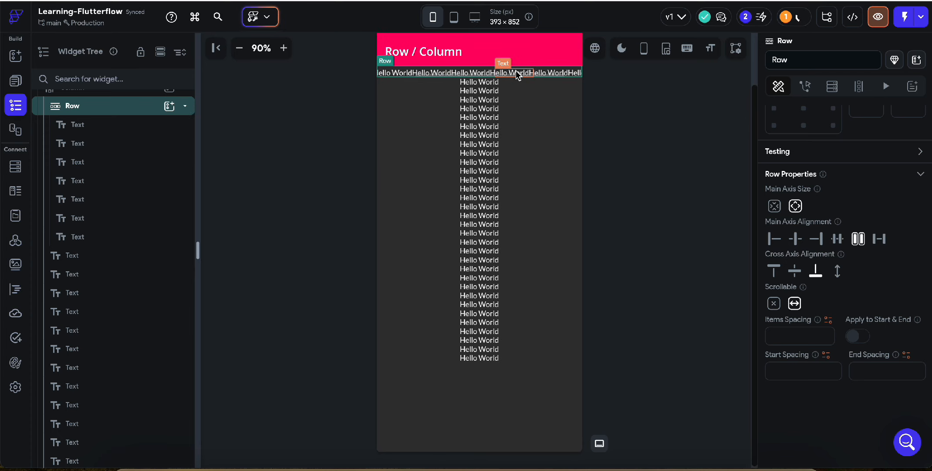
{"action": "scroll", "coordinate": [516, 72], "scroll_direction": "left", "scroll_amount": 3}
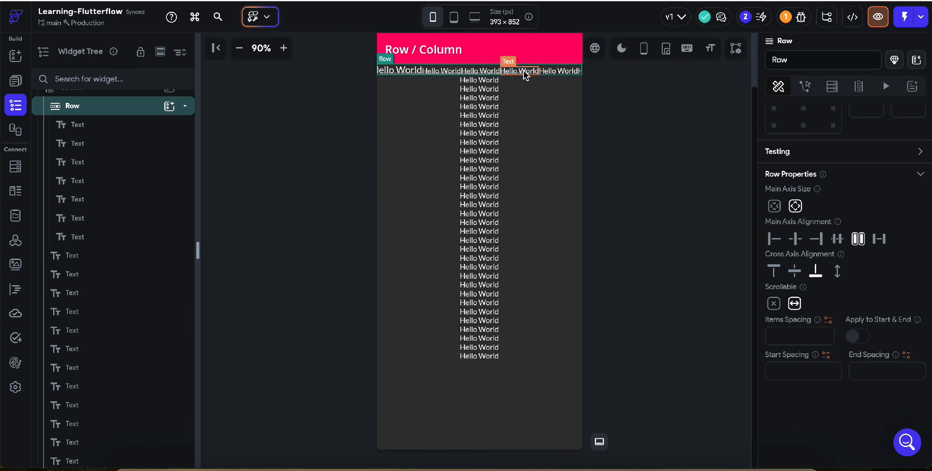
Disable scrolling on the row and try to scroll its texts again.
{"action": "left_click", "coordinate": [774, 303]}
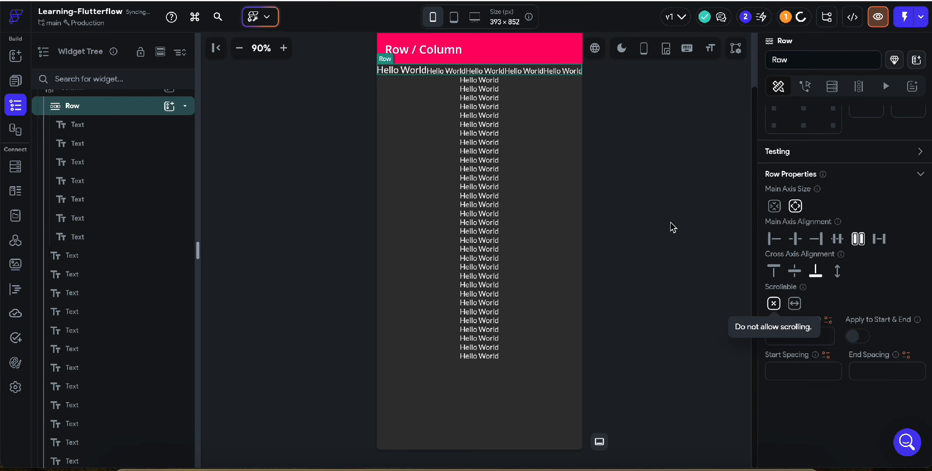
{"action": "scroll", "coordinate": [527, 71], "scroll_direction": "up", "scroll_amount": 1}
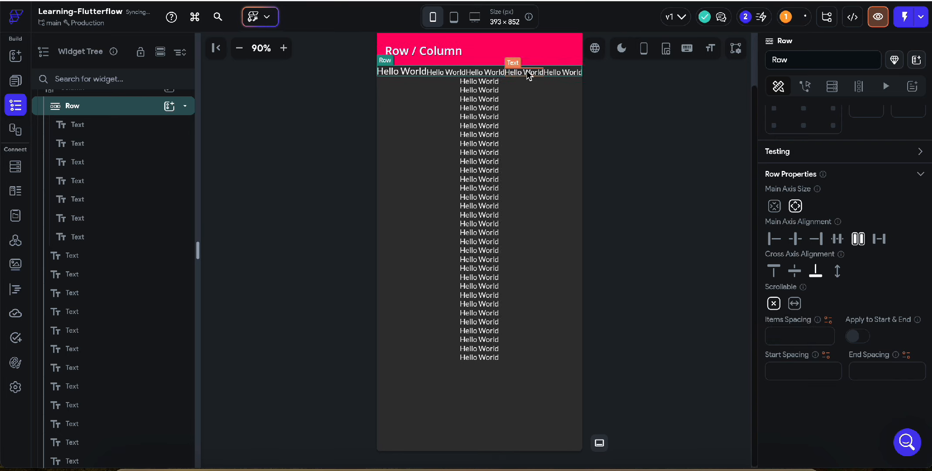
{"action": "scroll", "coordinate": [527, 72], "scroll_direction": "up", "scroll_amount": 1}
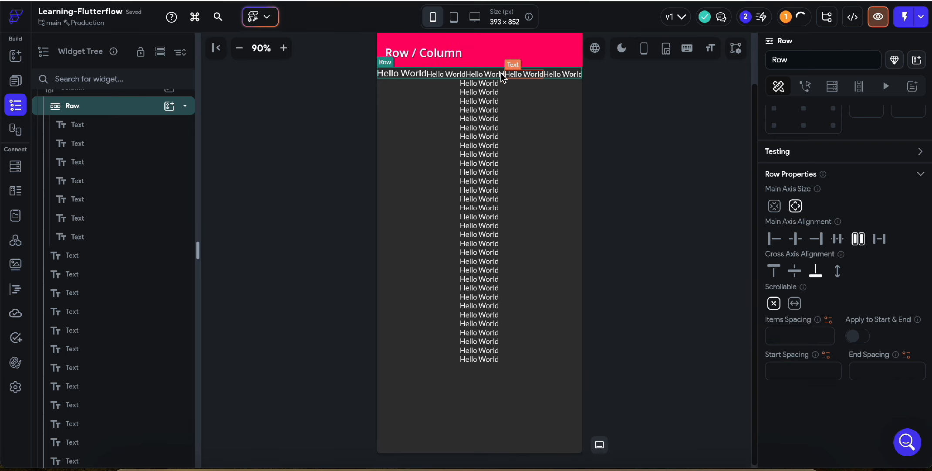
Undo the row's scrolling changes and all the pasted Hello World texts.
{"action": "key", "text": "ctrl+z"}
{"action": "key", "text": "ctrl+z"}
{"action": "key", "text": "ctrl+z"}
{"action": "key", "text": "ctrl+z"}
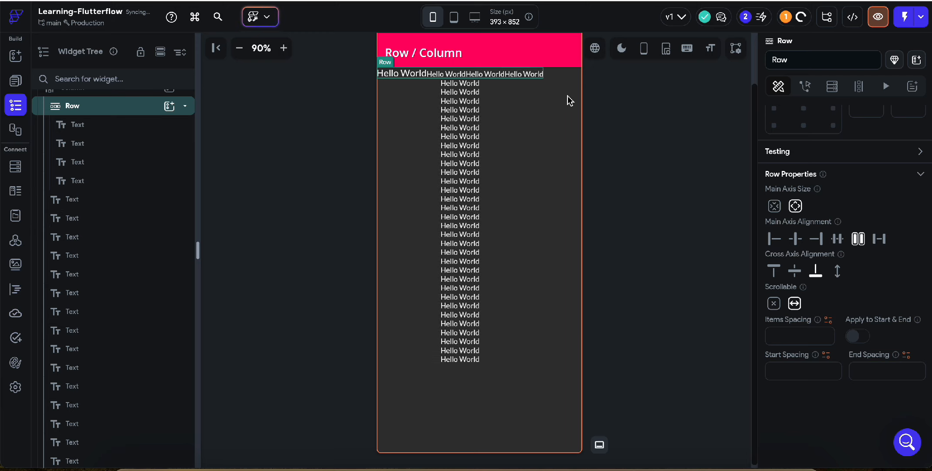
{"action": "key", "text": "ctrl+z"}
{"action": "key", "text": "ctrl+z"}
{"action": "key", "text": "ctrl+z"}
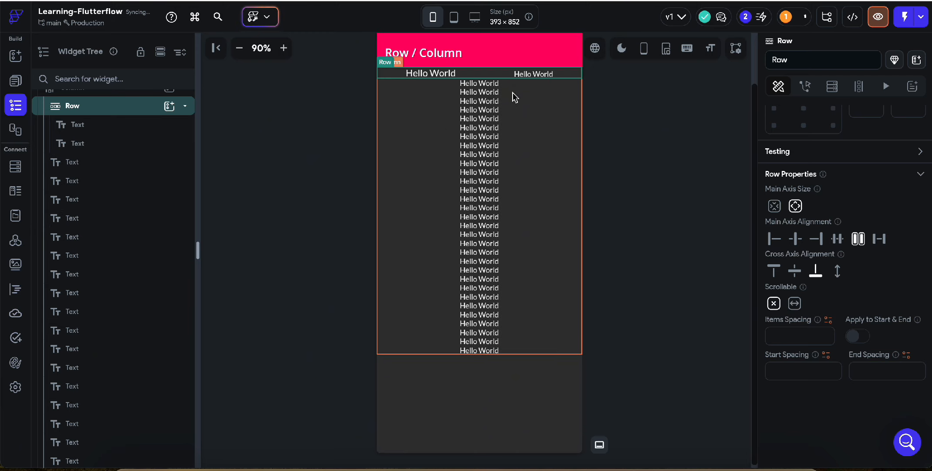
Try the column's main axis alignment at center and return it to start.
{"action": "left_click", "coordinate": [414, 129]}
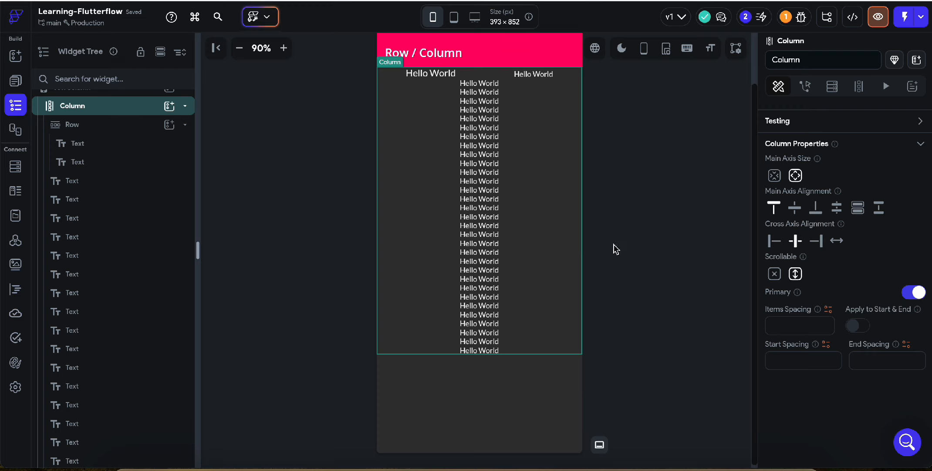
{"action": "left_click", "coordinate": [795, 207]}
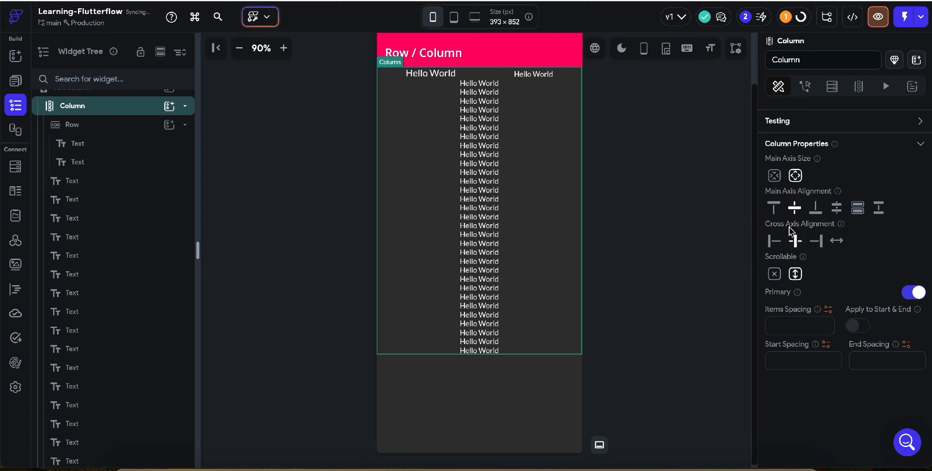
{"action": "left_click", "coordinate": [773, 207]}
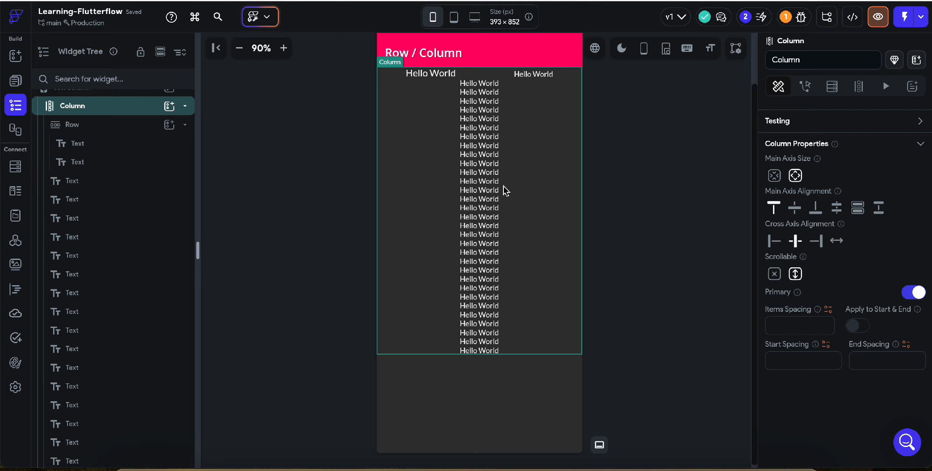
Delete the row and the whole column with its remaining Hello World texts from the rowColumn page.
{"action": "left_click", "coordinate": [464, 75]}
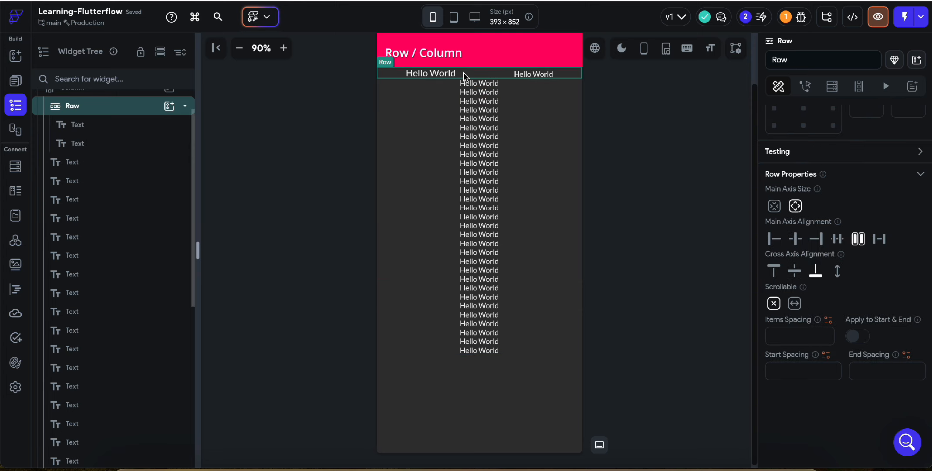
{"action": "key", "text": "Delete"}
{"action": "left_click", "coordinate": [399, 88]}
{"action": "key", "text": "Delete"}
{"action": "key", "text": "Delete"}
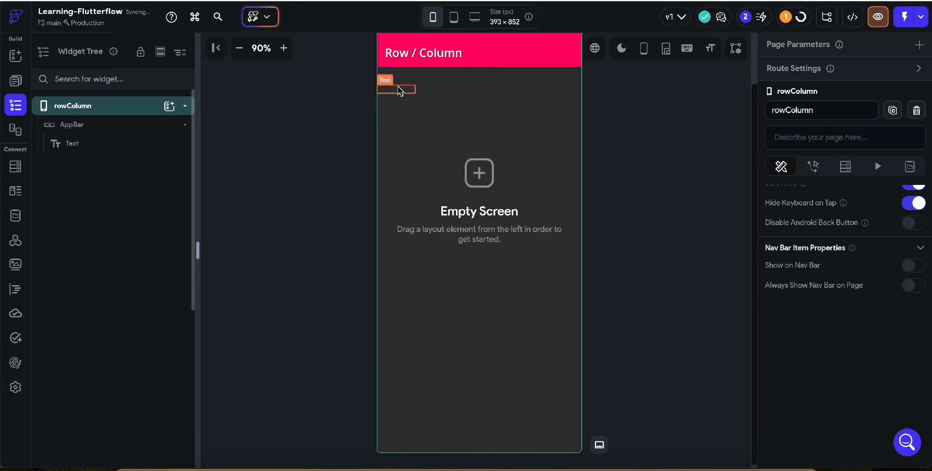
{"action": "key", "text": "Delete"}
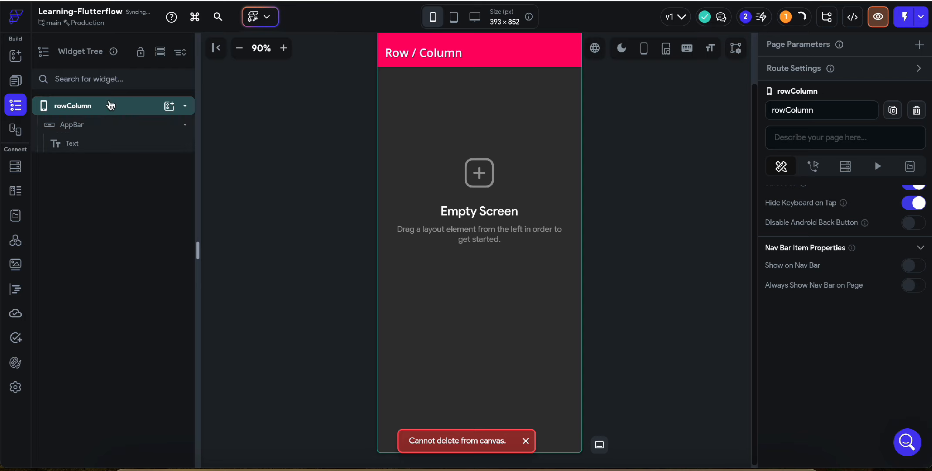
Add a new Column to the rowColumn page and place a Text widget inside it.
{"action": "left_click", "coordinate": [170, 105]}
{"action": "left_click", "coordinate": [292, 190]}
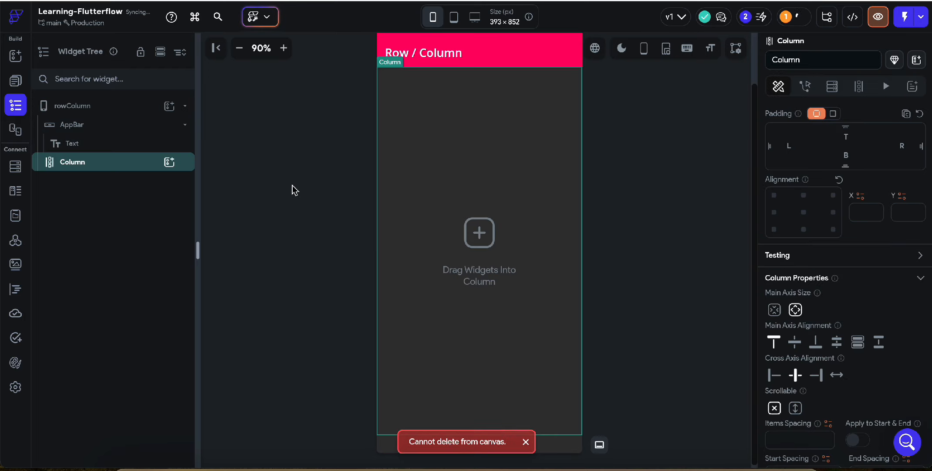
{"action": "left_click", "coordinate": [170, 164]}
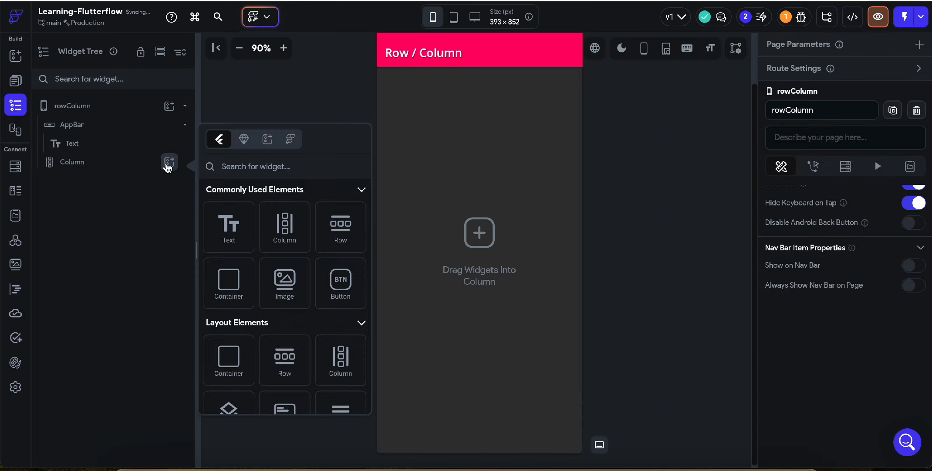
{"action": "left_click", "coordinate": [227, 238]}
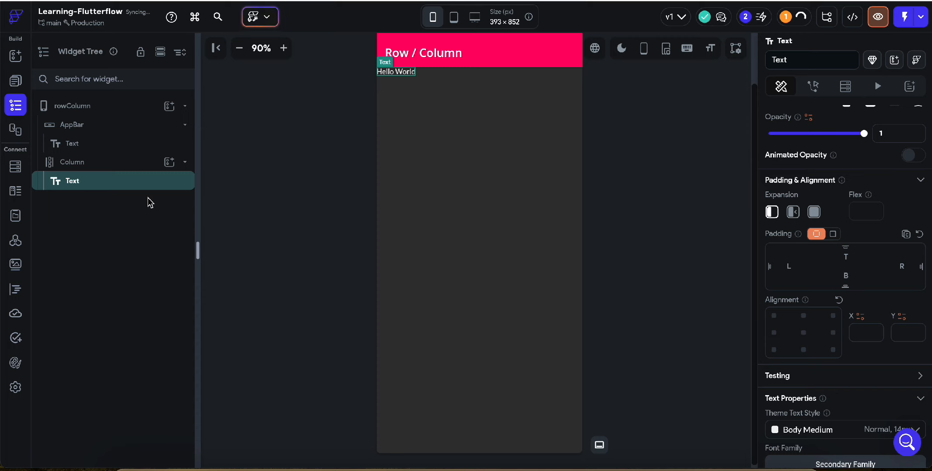
Duplicate the Hello World text and try the column's main axis alignment at center, end, space evenly, space around and space between.
{"action": "key", "text": "ctrl+d"}
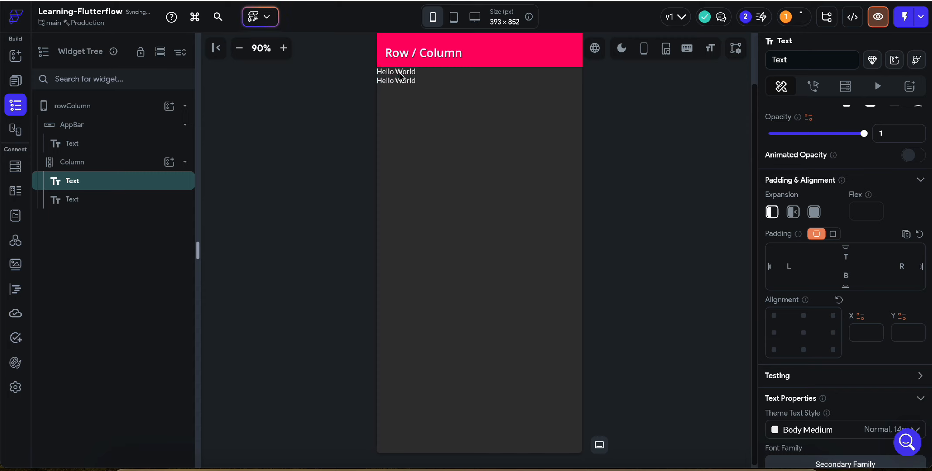
{"action": "left_click", "coordinate": [407, 115]}
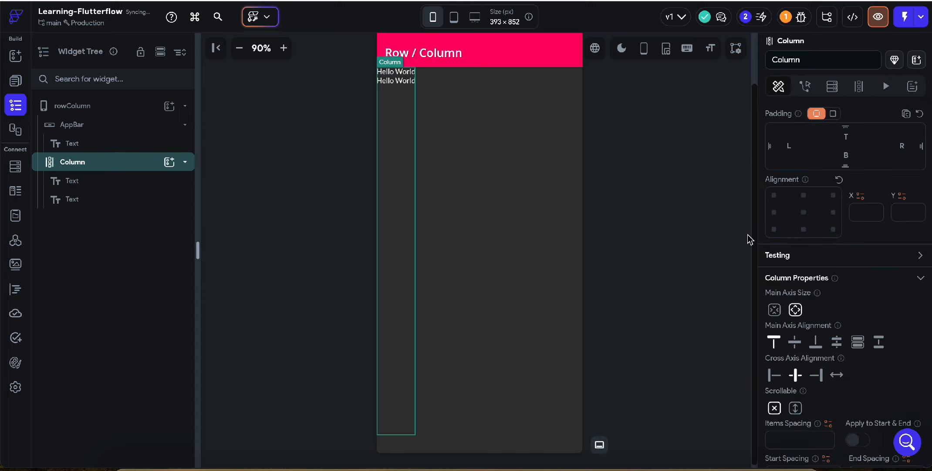
{"action": "scroll", "coordinate": [852, 266], "scroll_direction": "down", "scroll_amount": 3}
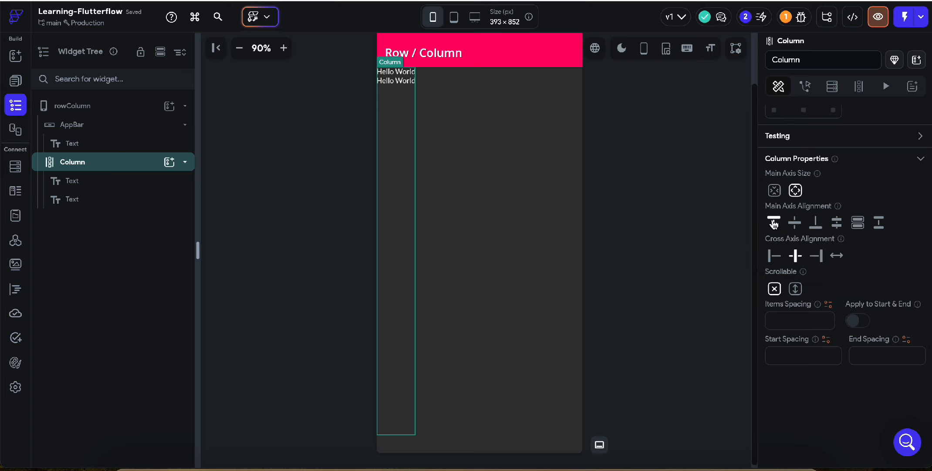
{"action": "left_click", "coordinate": [797, 221]}
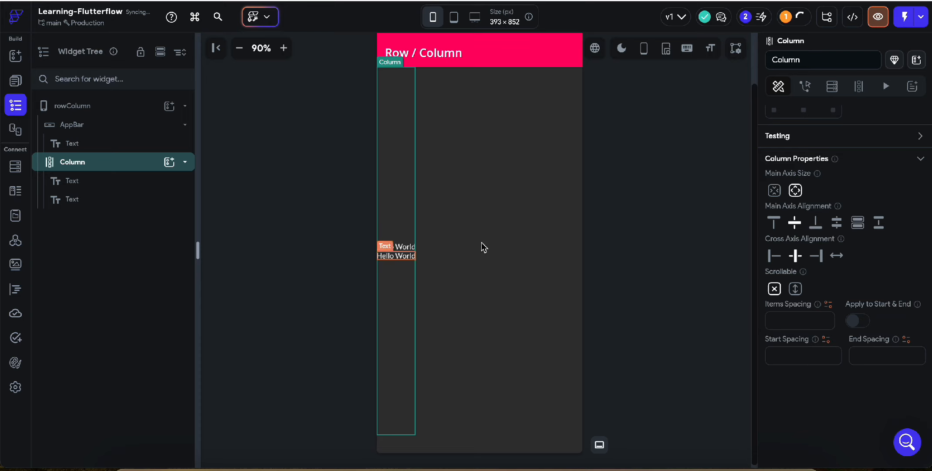
{"action": "left_click", "coordinate": [816, 223]}
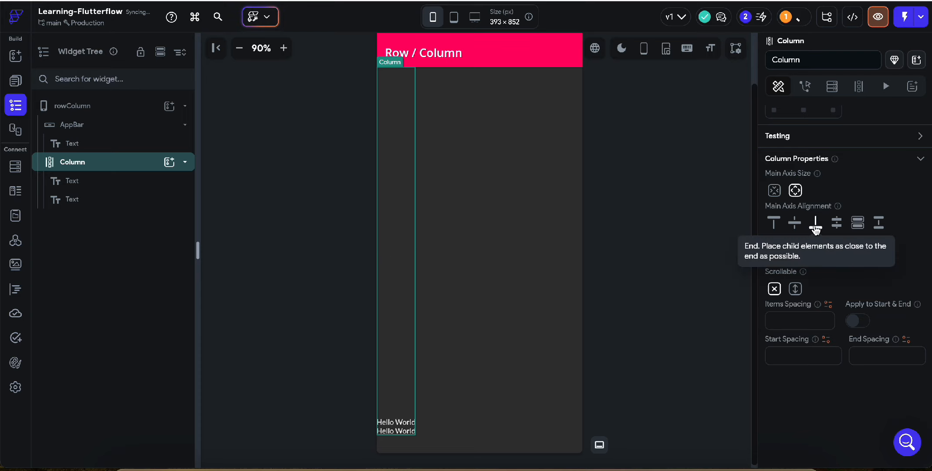
{"action": "left_click", "coordinate": [836, 222]}
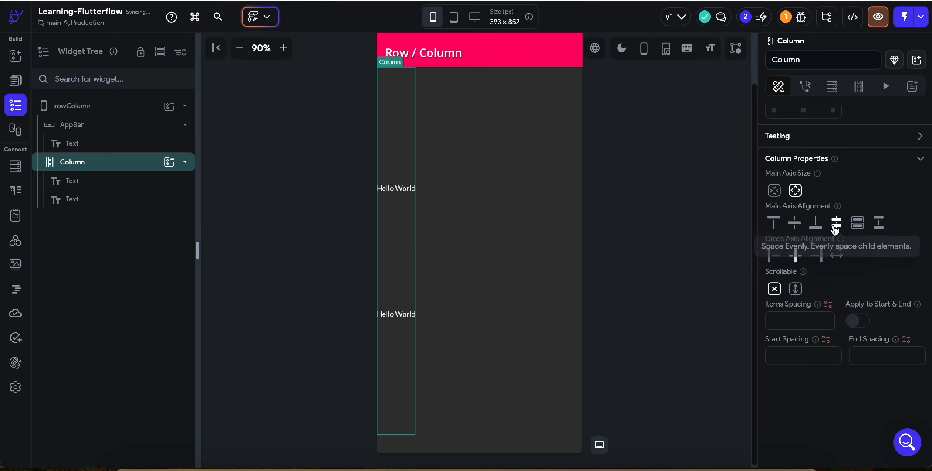
{"action": "left_click", "coordinate": [859, 224]}
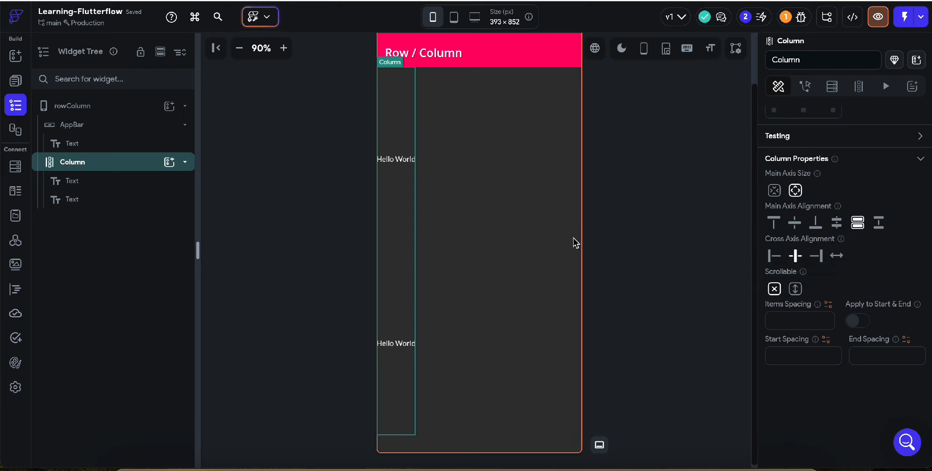
{"action": "left_click", "coordinate": [879, 223]}
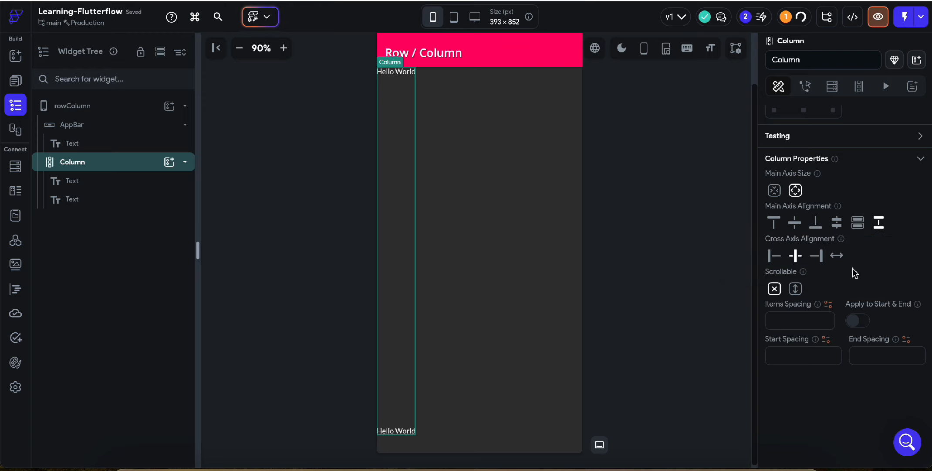
Set the column's cross axis alignment to start and the lower Hello World text's font size to 24.
{"action": "left_click", "coordinate": [768, 256]}
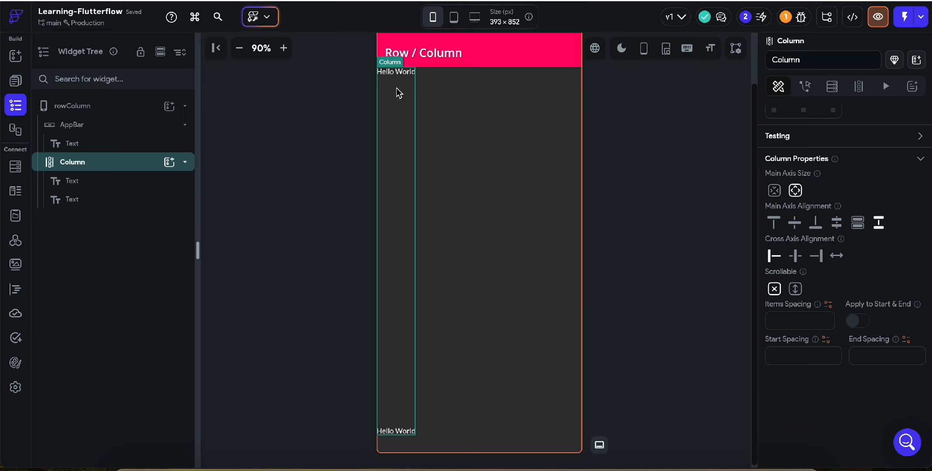
{"action": "left_click", "coordinate": [401, 430]}
{"action": "scroll", "coordinate": [780, 285], "scroll_direction": "down", "scroll_amount": 5}
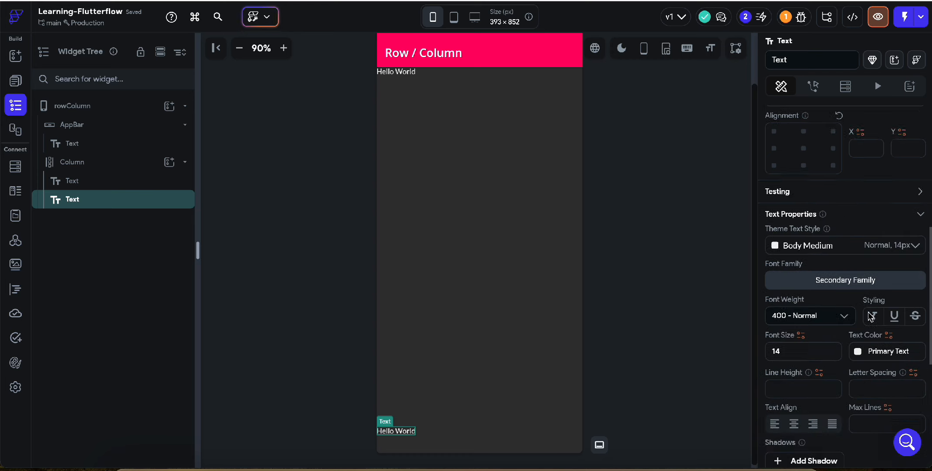
{"action": "double_click", "coordinate": [777, 273]}
{"action": "type", "text": "24"}
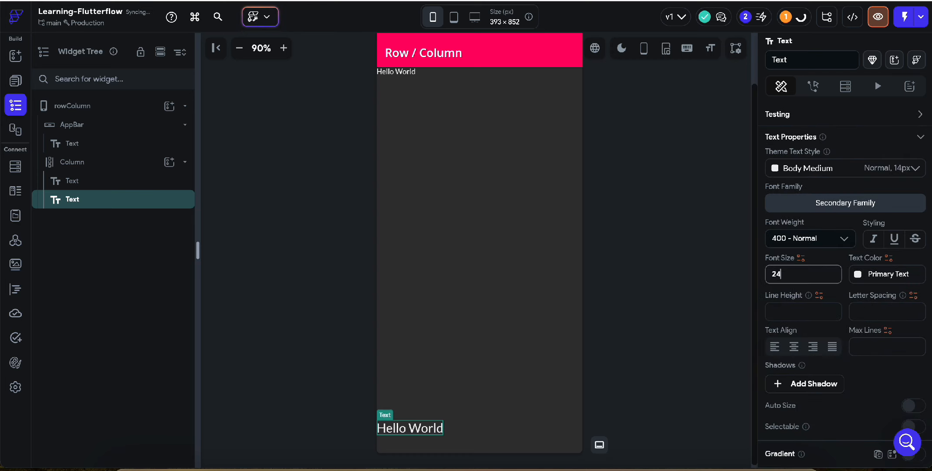
Try the column's cross axis alignment at center and at end with the differently sized texts.
{"action": "left_click", "coordinate": [412, 308]}
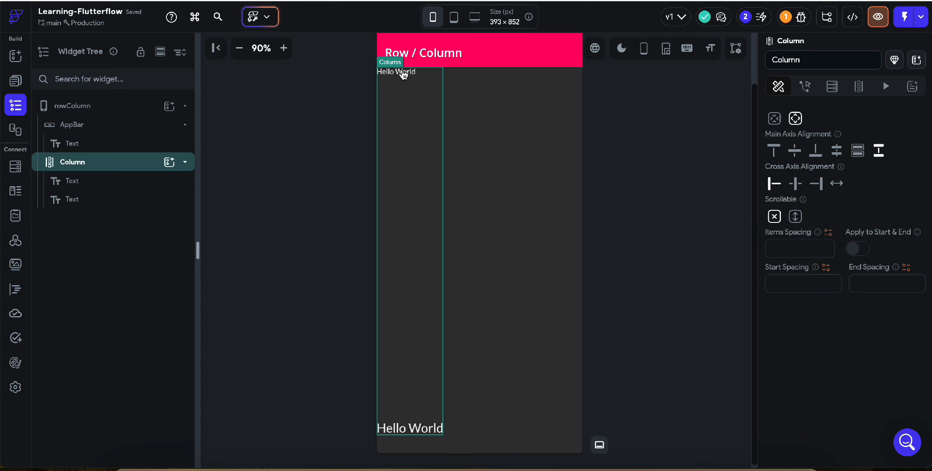
{"action": "left_click", "coordinate": [796, 183]}
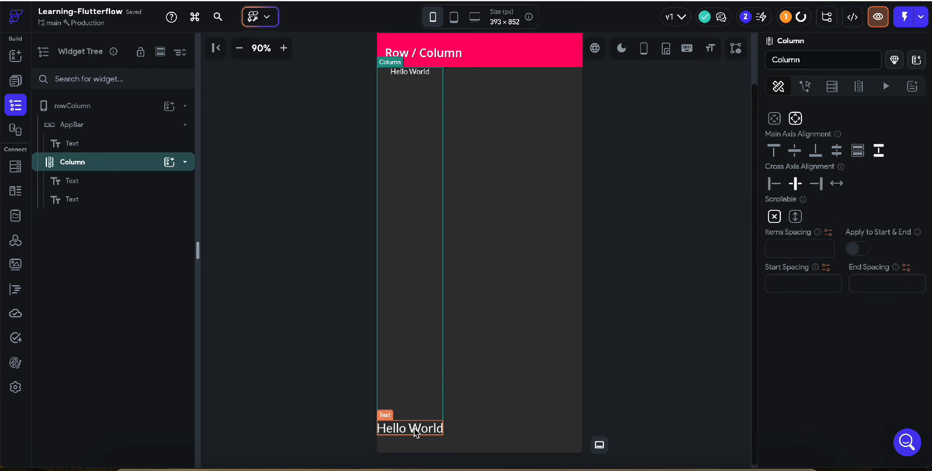
{"action": "left_click", "coordinate": [402, 79]}
{"action": "left_click", "coordinate": [402, 357]}
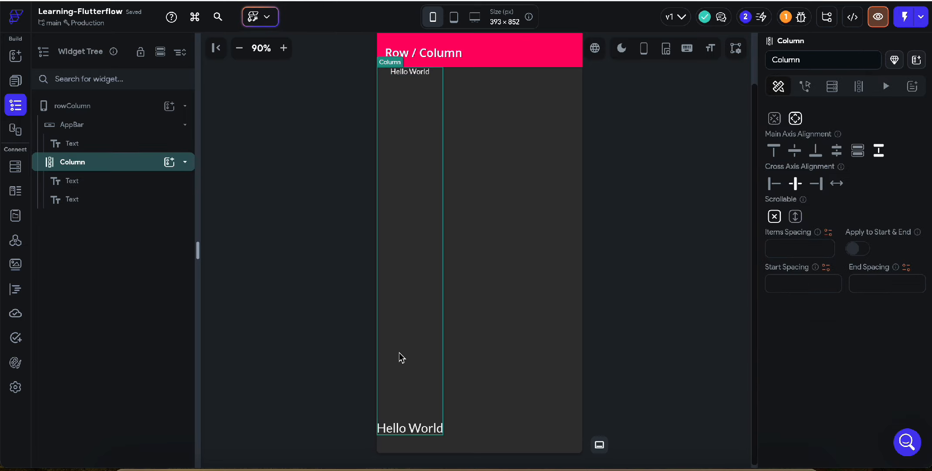
{"action": "left_click", "coordinate": [817, 184]}
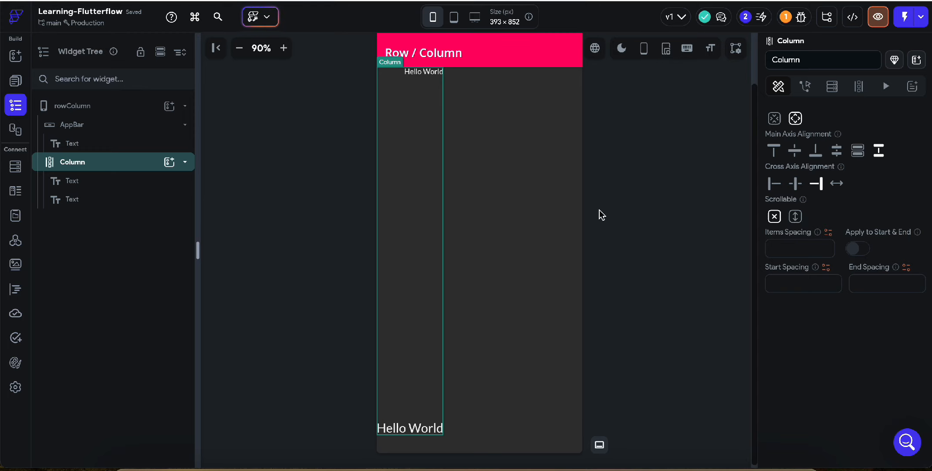
Undo the recent edits back to the earlier scrollable column filled with Hello World texts.
{"action": "key", "text": "super+z"}
{"action": "key", "text": "super+z"}
{"action": "key", "text": "super+z"}
{"action": "key", "text": "super+z"}
{"action": "key", "text": "super+z"}
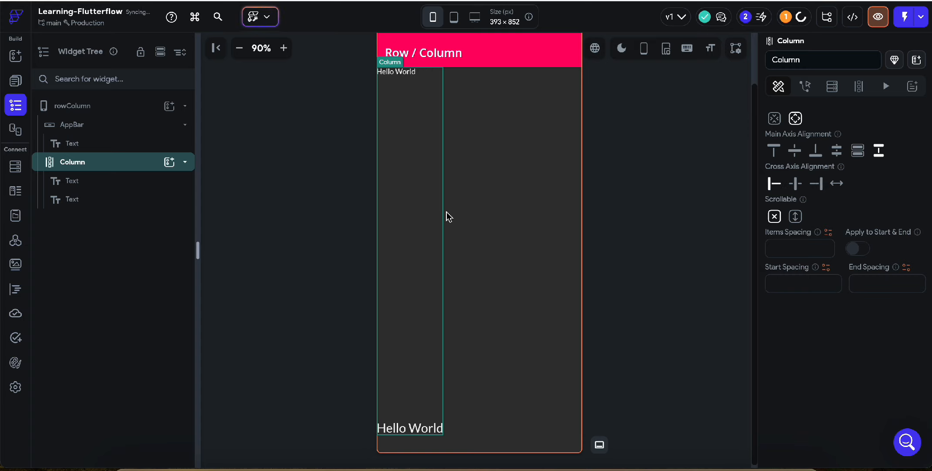
{"action": "key", "text": "super+z"}
{"action": "key", "text": "super+z"}
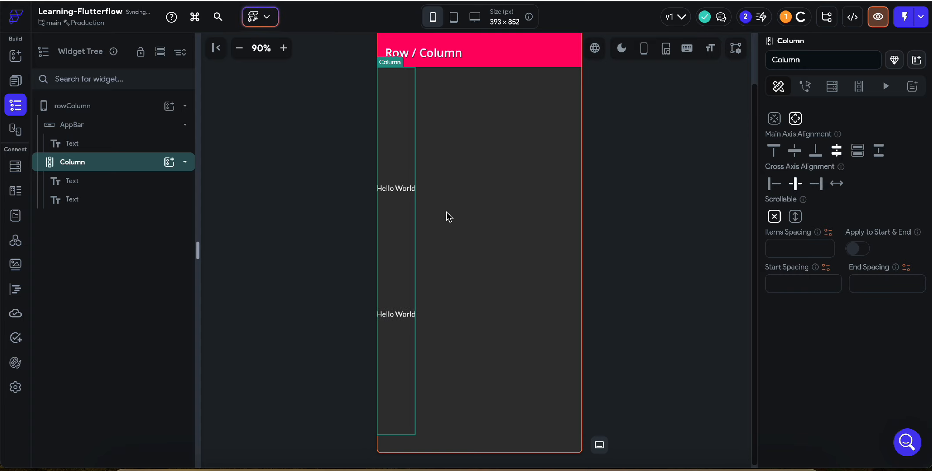
{"action": "key", "text": "super+z"}
{"action": "key", "text": "super+z"}
{"action": "key", "text": "super+z"}
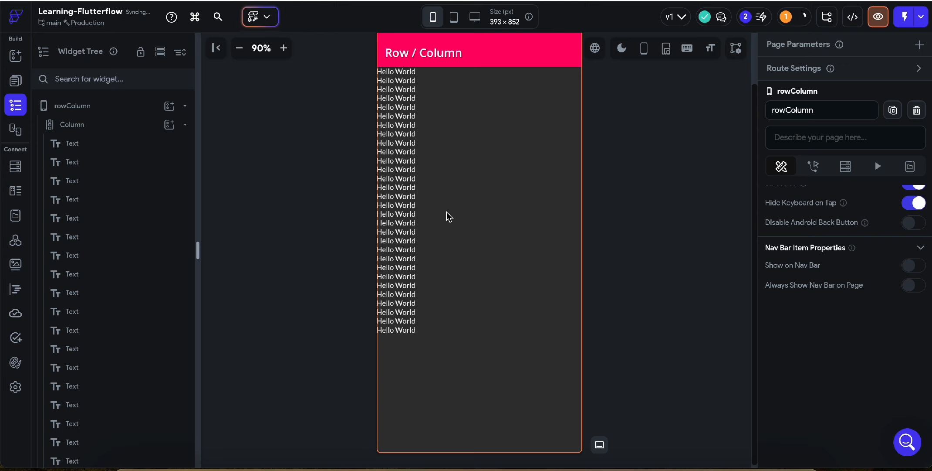
Delete four Hello World texts from the middle of the column.
{"action": "left_click", "coordinate": [397, 206]}
{"action": "key", "text": "BackSpace"}
{"action": "left_click", "coordinate": [397, 212]}
{"action": "key", "text": "BackSpace"}
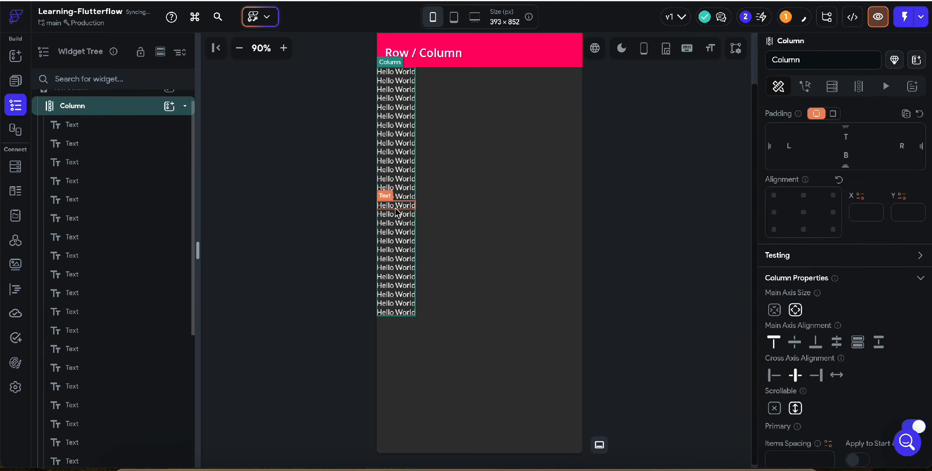
{"action": "left_click", "coordinate": [397, 212]}
{"action": "key", "text": "BackSpace"}
{"action": "left_click", "coordinate": [396, 212]}
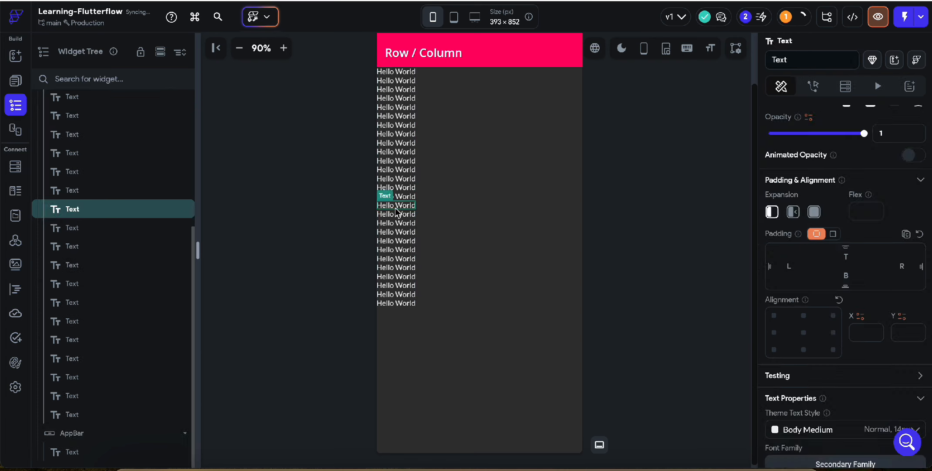
{"action": "key", "text": "BackSpace"}
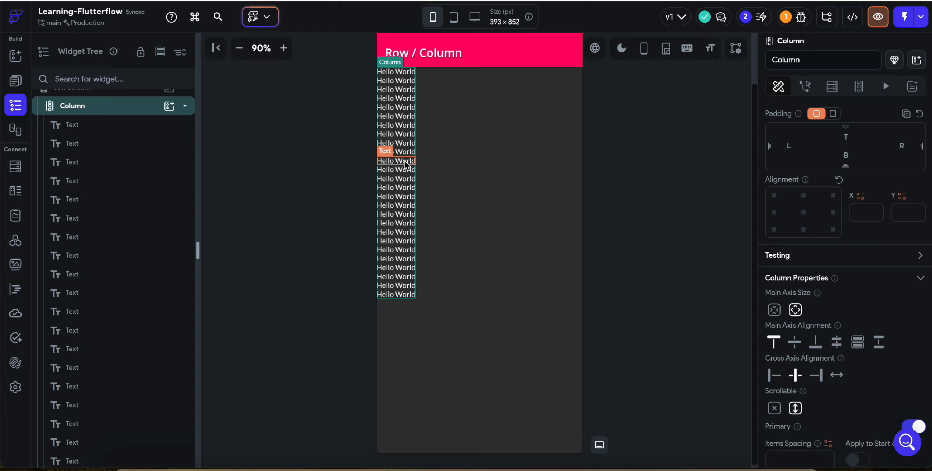
Set the bottom padding of the first and second Hello World texts in the column to 12 each.
{"action": "left_click", "coordinate": [393, 74]}
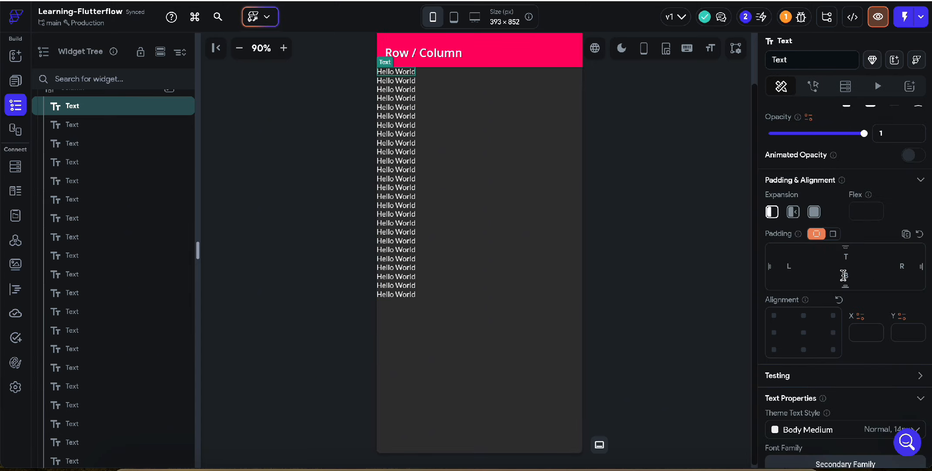
{"action": "left_click", "coordinate": [844, 274]}
{"action": "type", "text": "12"}
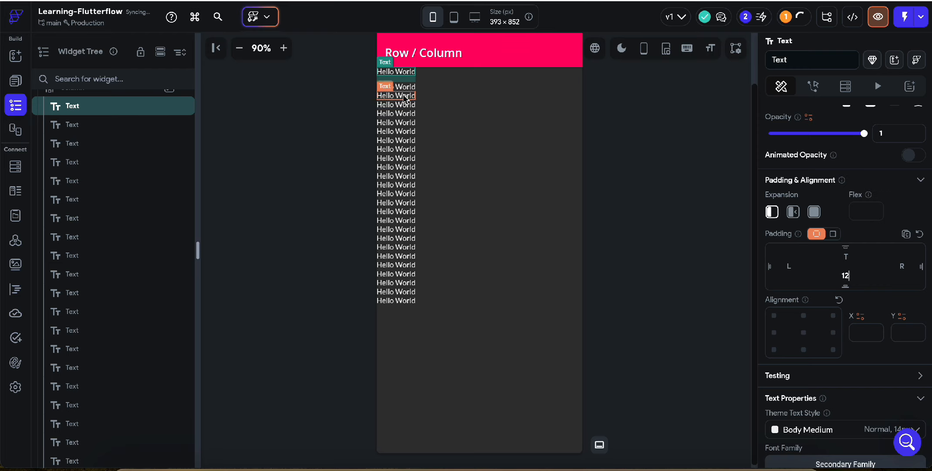
{"action": "left_click", "coordinate": [402, 90]}
{"action": "left_click", "coordinate": [845, 275]}
{"action": "type", "text": "12"}
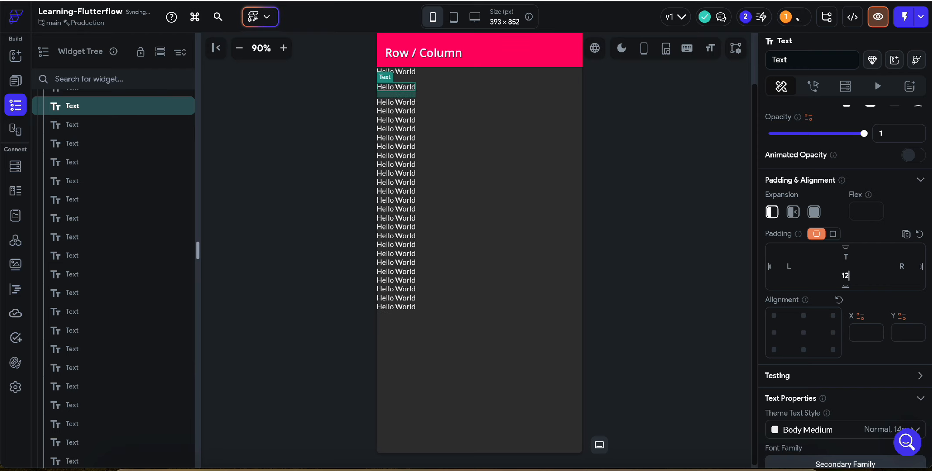
Undo the bottom padding changes on the first two Hello World texts.
{"action": "key", "text": "super+z"}
{"action": "key", "text": "super+z"}
{"action": "key", "text": "super+z"}
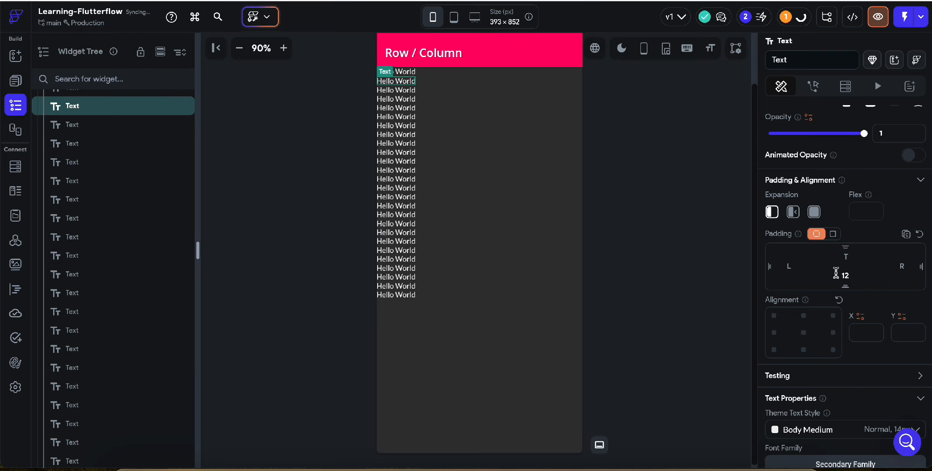
Set the items spacing of the column holding the Hello World texts to 12.
{"action": "left_click", "coordinate": [410, 295]}
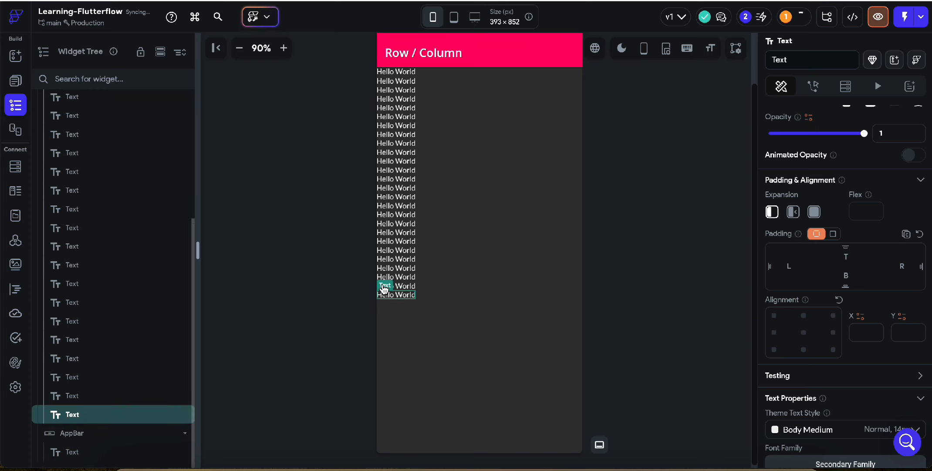
{"action": "left_click", "coordinate": [388, 274]}
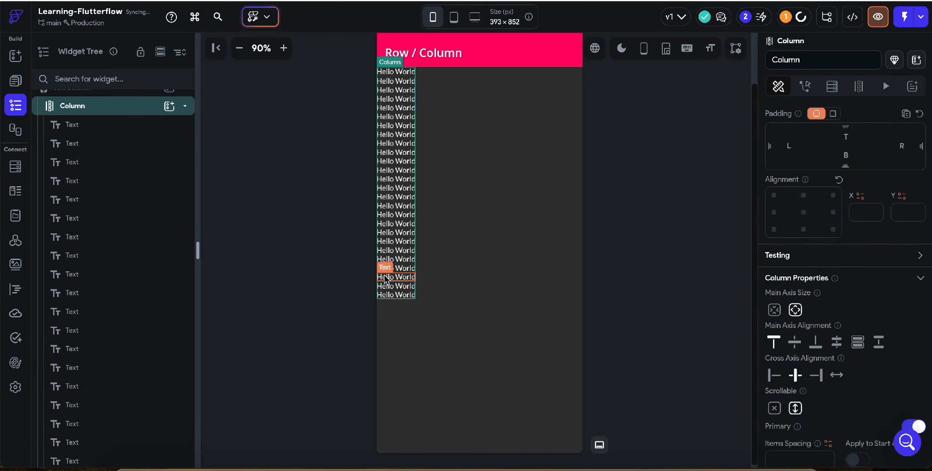
{"action": "scroll", "coordinate": [784, 257], "scroll_direction": "down", "scroll_amount": 5}
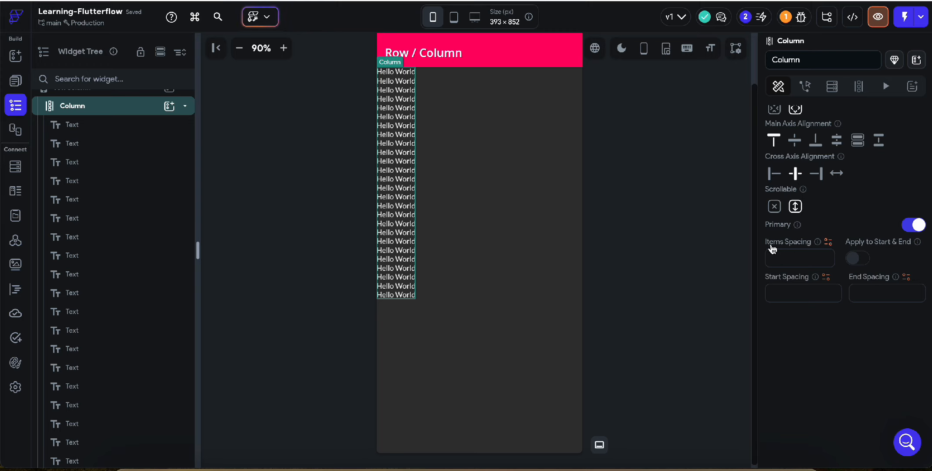
{"action": "left_click", "coordinate": [783, 259]}
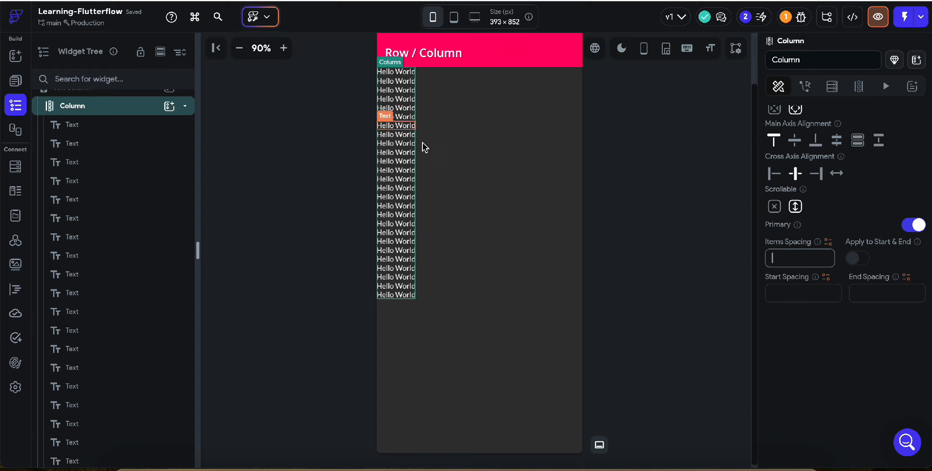
{"action": "type", "text": "12"}
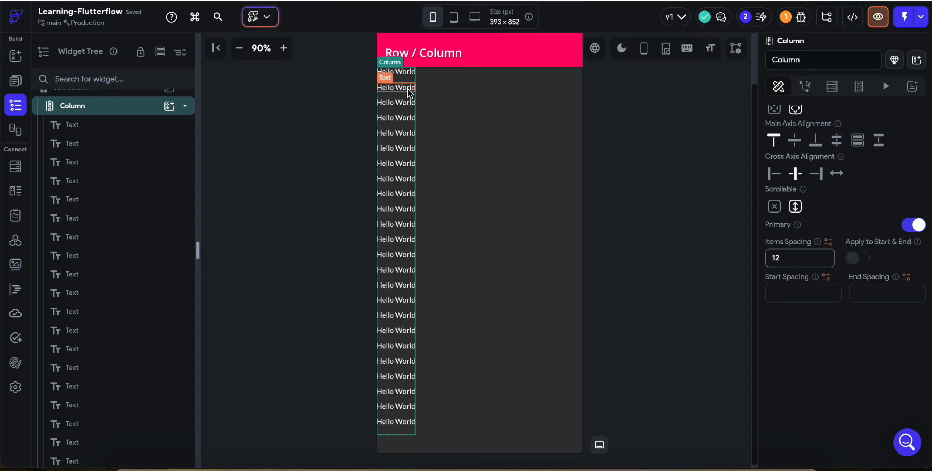
Examine the spacing between the Hello World texts from the start to the end of the column.
{"action": "scroll", "coordinate": [404, 314], "scroll_direction": "down", "scroll_amount": 1}
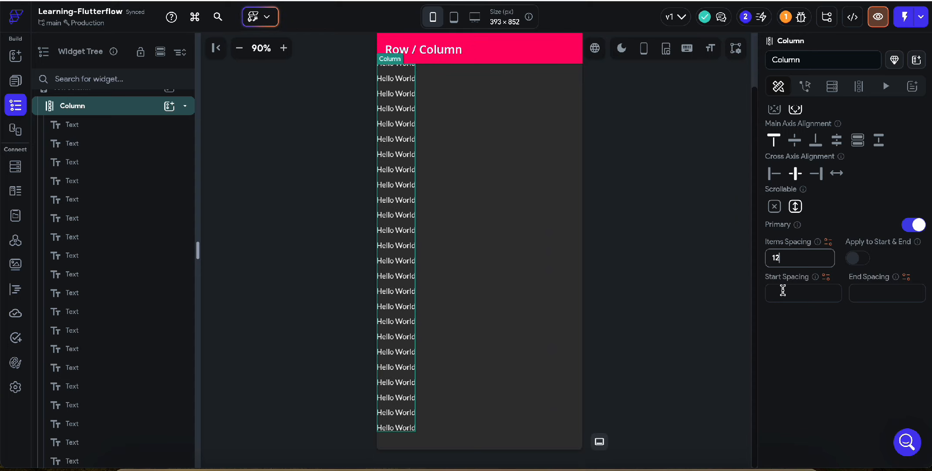
{"action": "scroll", "coordinate": [460, 139], "scroll_direction": "up", "scroll_amount": 2}
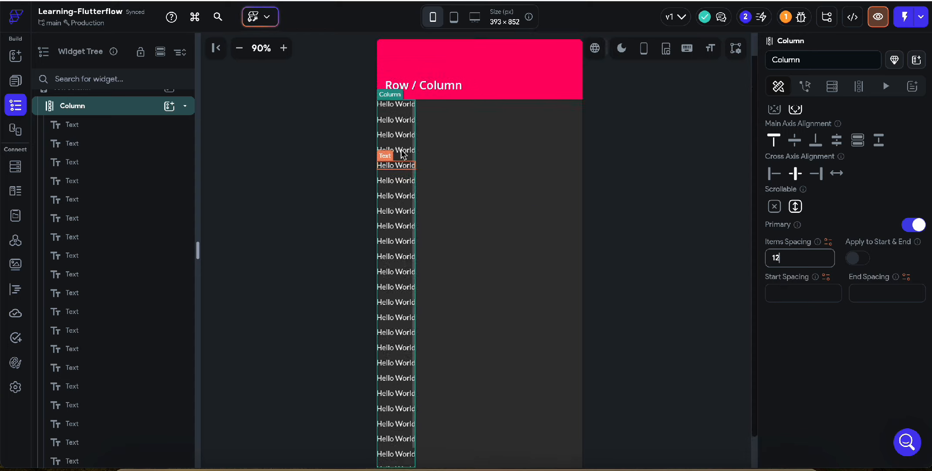
{"action": "left_click", "coordinate": [451, 128]}
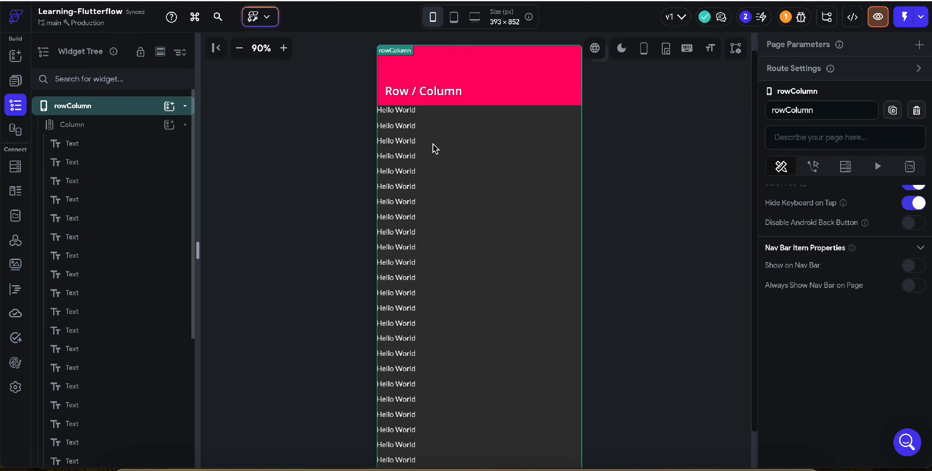
{"action": "left_click", "coordinate": [399, 113]}
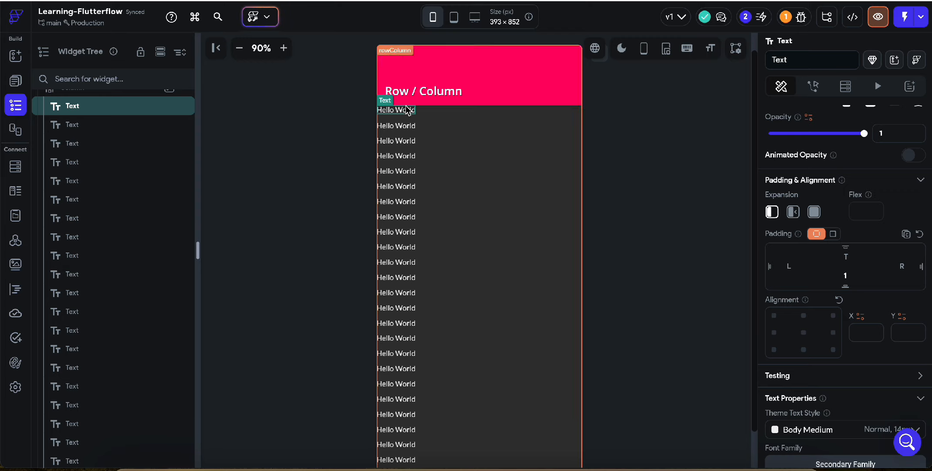
{"action": "left_click", "coordinate": [404, 122]}
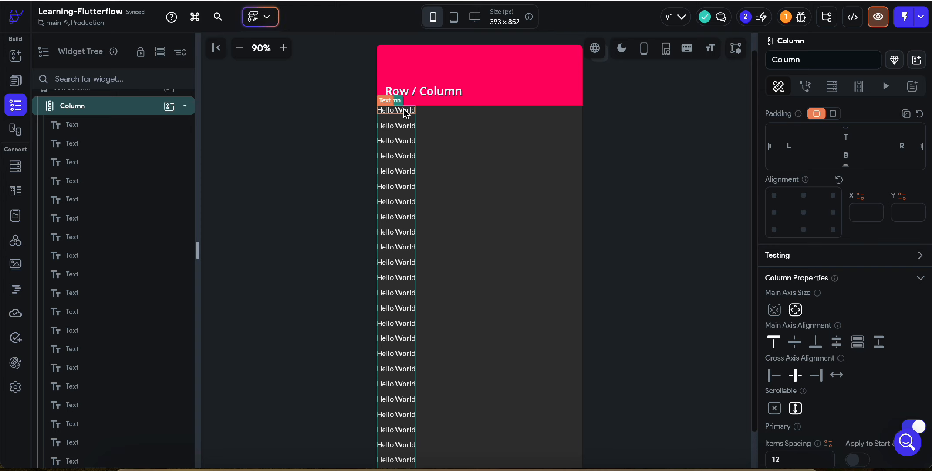
{"action": "scroll", "coordinate": [406, 112], "scroll_direction": "down", "scroll_amount": 2}
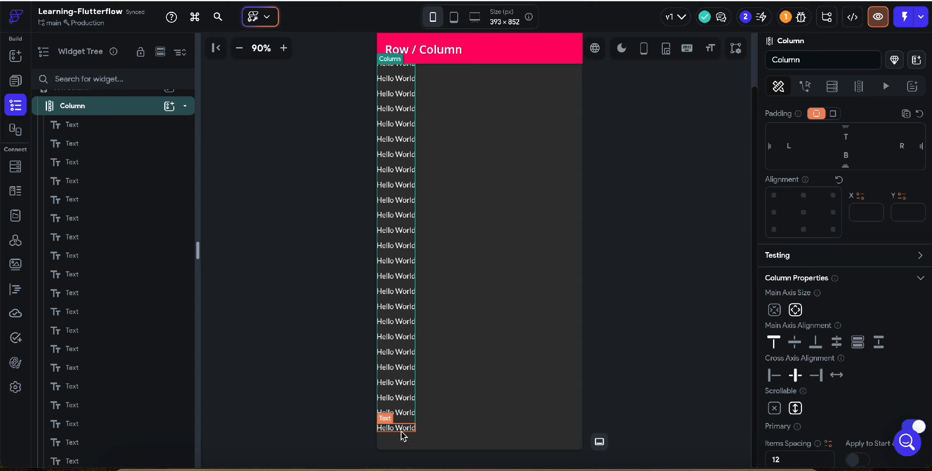
Apply the items spacing to the start and end of the column holding the Hello World texts.
{"action": "left_click", "coordinate": [620, 382]}
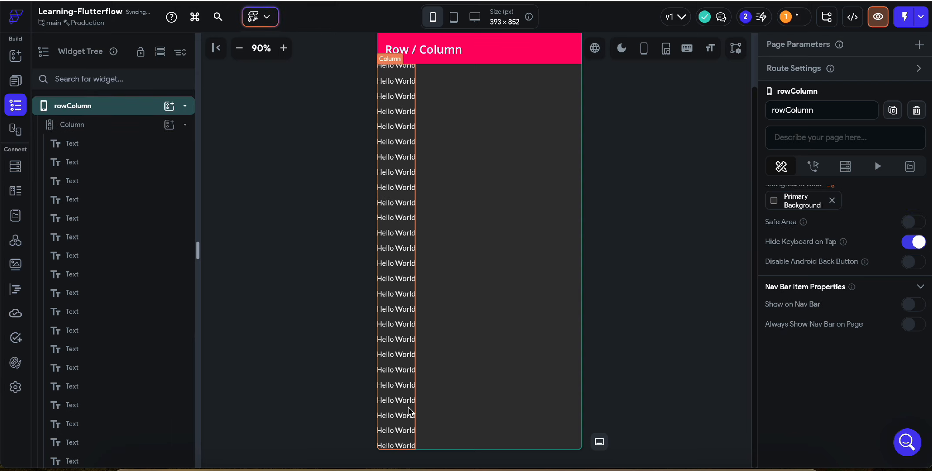
{"action": "left_click", "coordinate": [409, 412]}
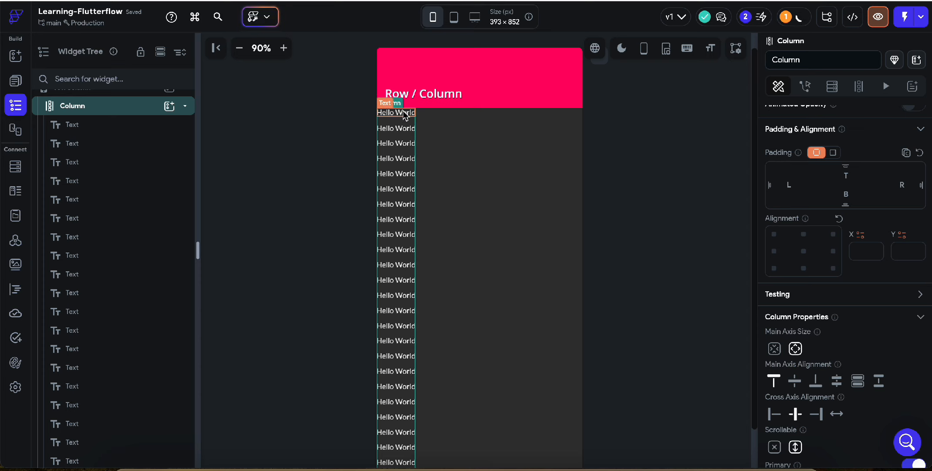
{"action": "scroll", "coordinate": [399, 242], "scroll_direction": "down", "scroll_amount": 3}
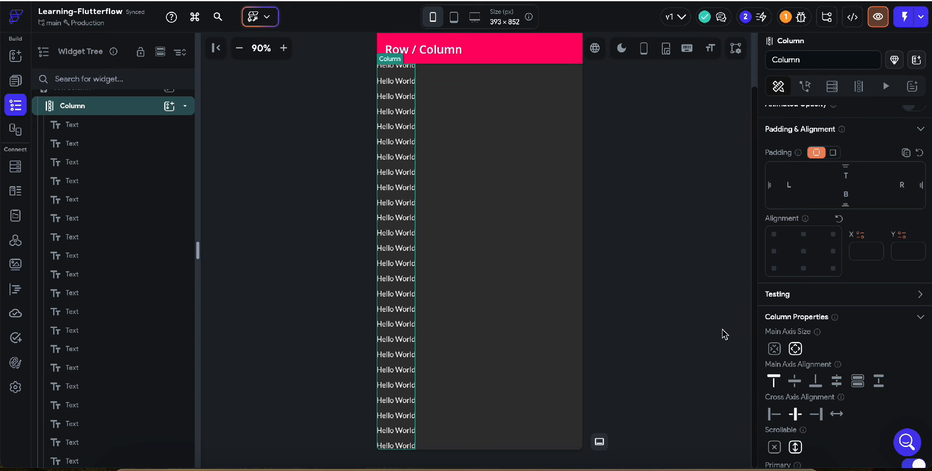
{"action": "scroll", "coordinate": [798, 381], "scroll_direction": "down", "scroll_amount": 2}
{"action": "scroll", "coordinate": [798, 378], "scroll_direction": "down", "scroll_amount": 3}
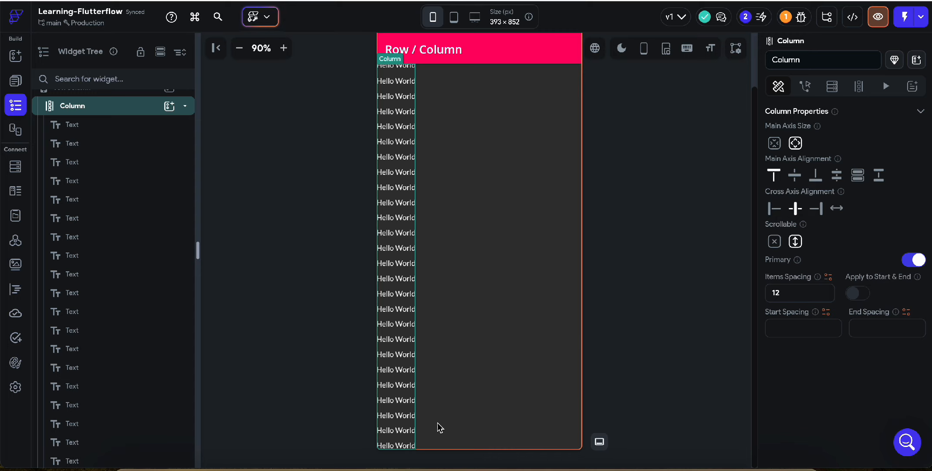
{"action": "left_click", "coordinate": [858, 293]}
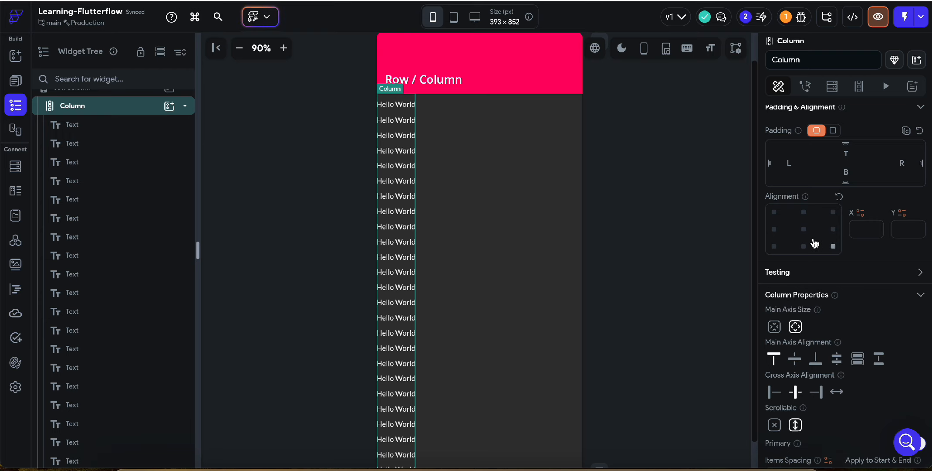
{"action": "left_click", "coordinate": [803, 230]}
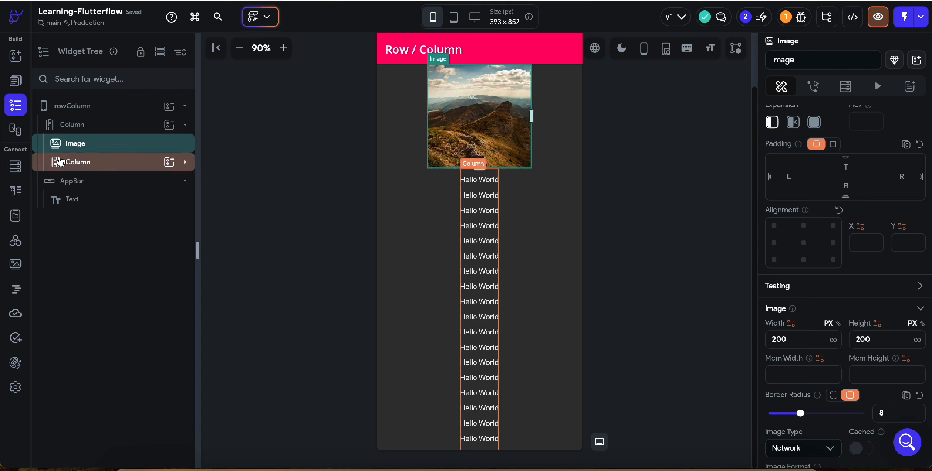
Try making the outer column scrollable so the image scrolls with the Hello World texts, and turn its scrolling back off.
{"action": "left_click", "coordinate": [72, 126]}
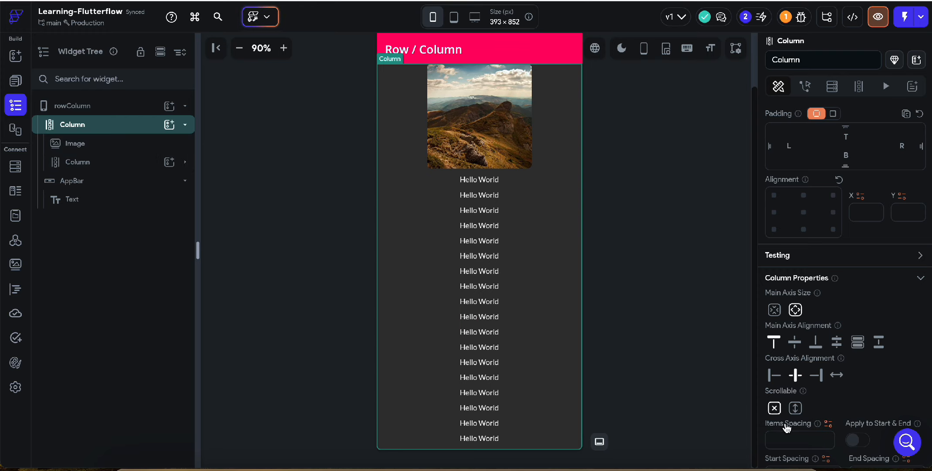
{"action": "left_click", "coordinate": [100, 164]}
{"action": "scroll", "coordinate": [833, 437], "scroll_direction": "down", "scroll_amount": 5}
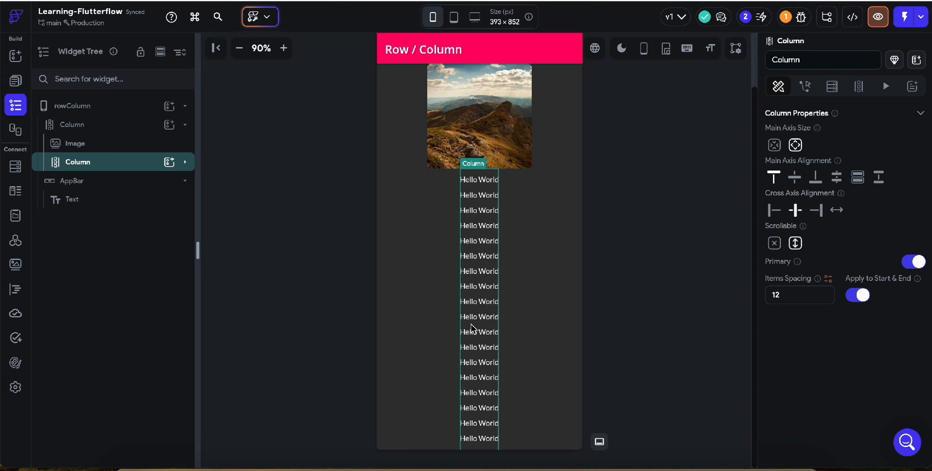
{"action": "left_click", "coordinate": [566, 210]}
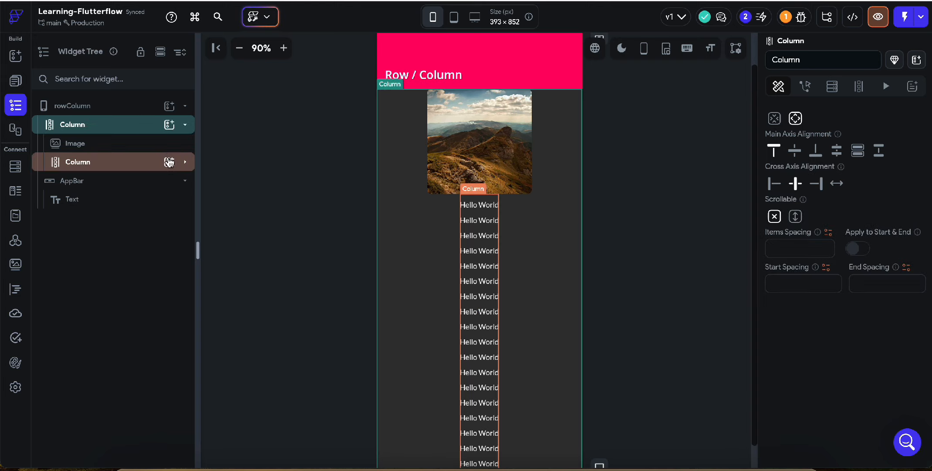
{"action": "left_click", "coordinate": [796, 216]}
{"action": "scroll", "coordinate": [478, 288], "scroll_direction": "down", "scroll_amount": 3}
{"action": "scroll", "coordinate": [478, 288], "scroll_direction": "up", "scroll_amount": 4}
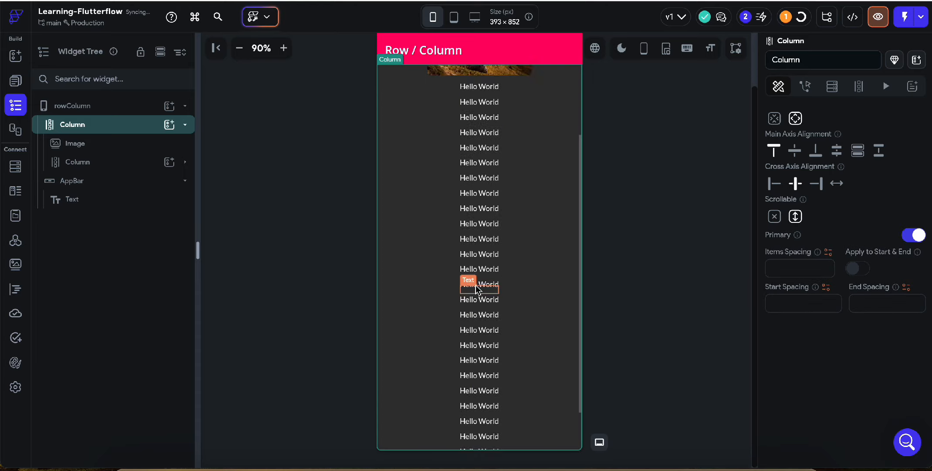
{"action": "scroll", "coordinate": [476, 289], "scroll_direction": "up", "scroll_amount": 1}
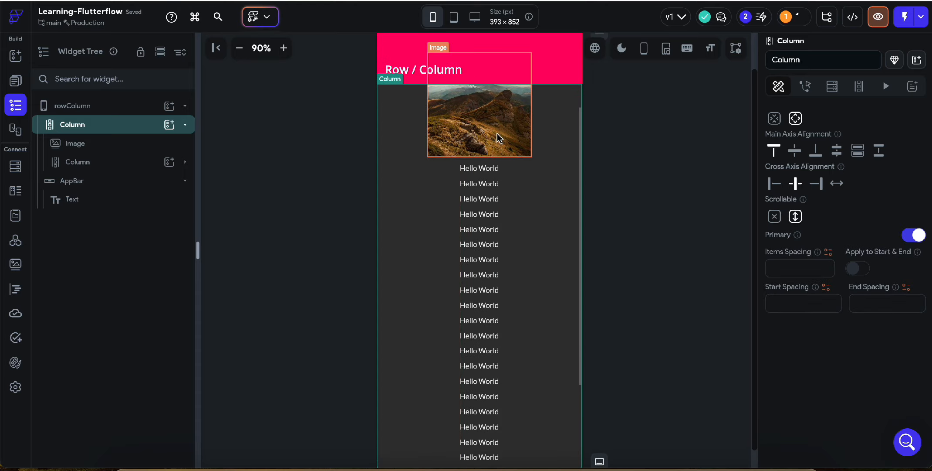
{"action": "left_click", "coordinate": [775, 216]}
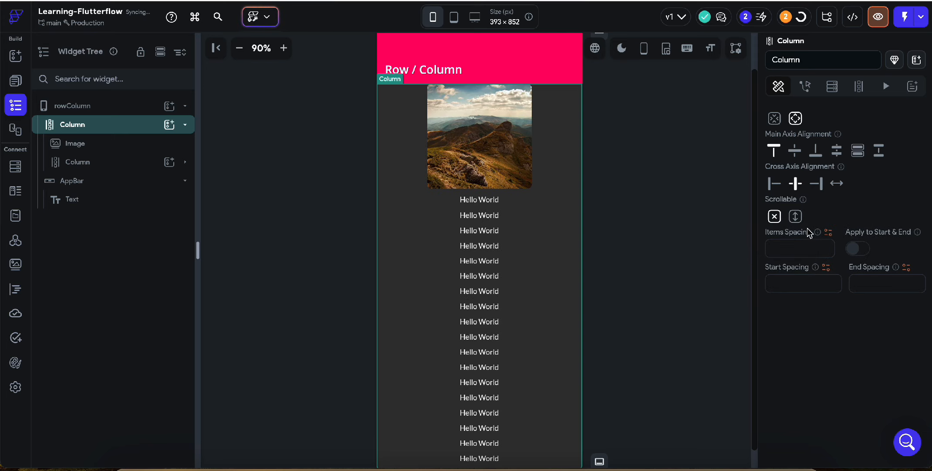
Wrap the inner column holding the Hello World texts in a Container.
{"action": "left_click", "coordinate": [90, 163]}
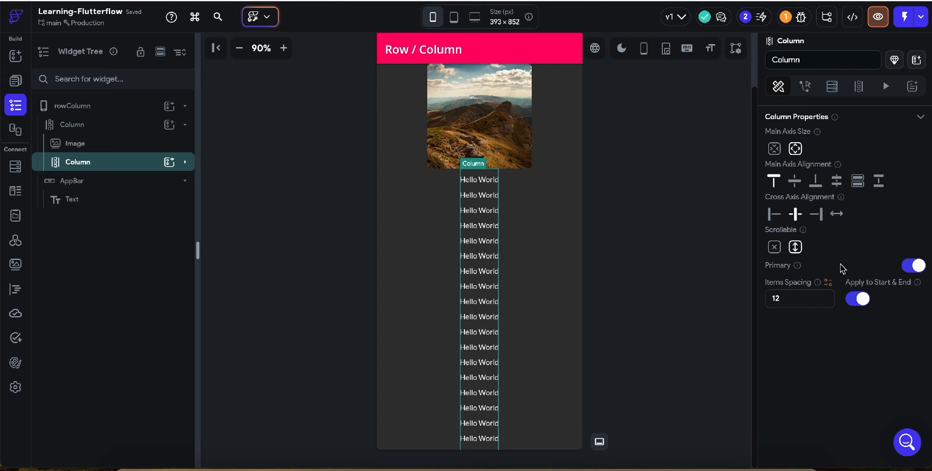
{"action": "scroll", "coordinate": [818, 245], "scroll_direction": "up", "scroll_amount": 1}
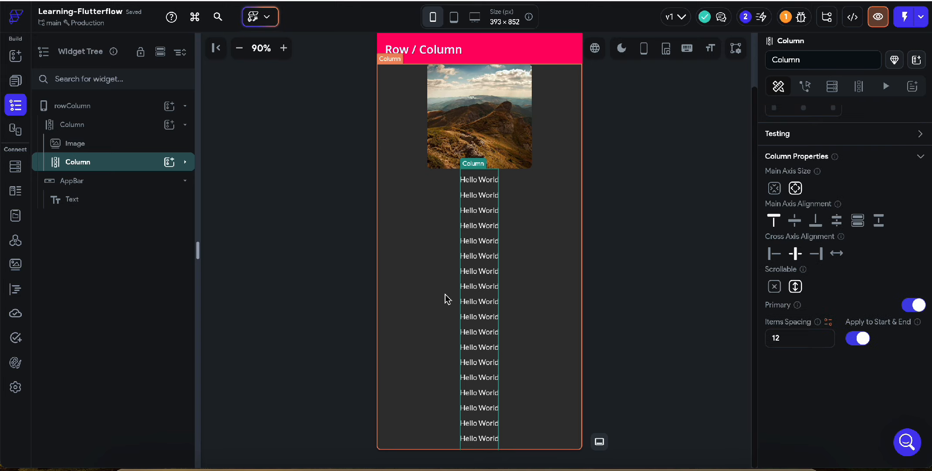
{"action": "right_click", "coordinate": [96, 164]}
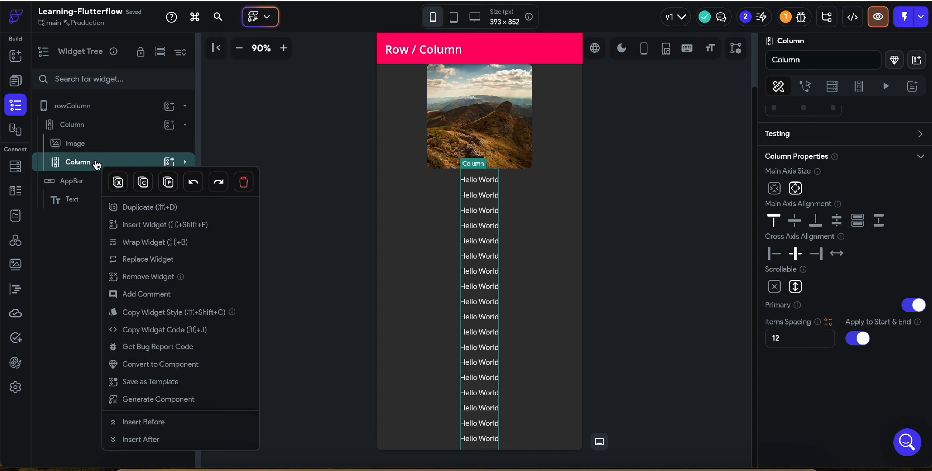
{"action": "left_click", "coordinate": [136, 241]}
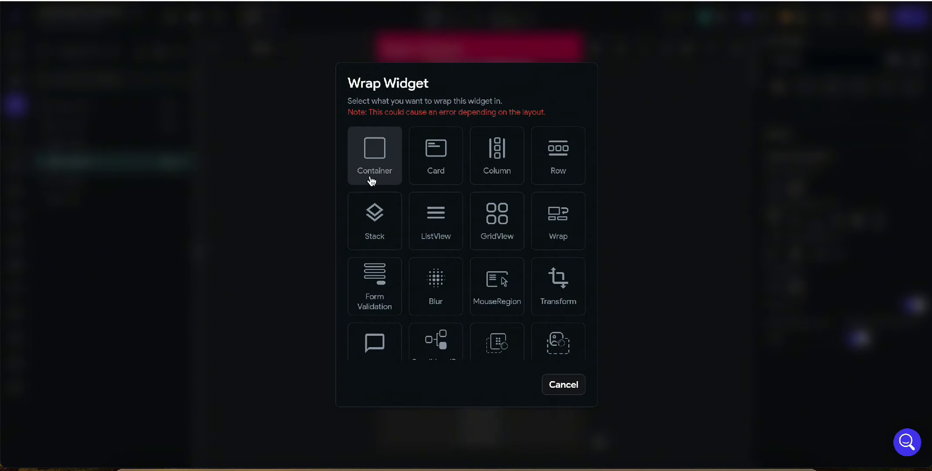
{"action": "left_click", "coordinate": [387, 166]}
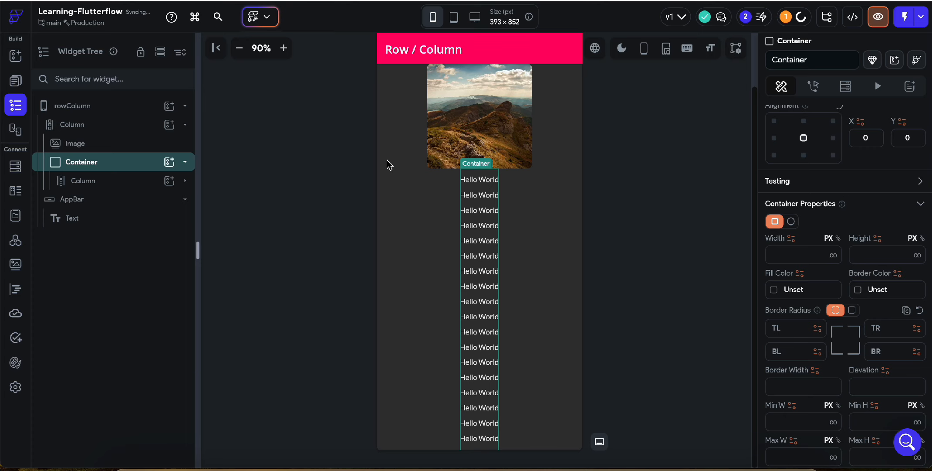
Set the new container's expansion to fill the remaining space below the image, and test scrolling the Hello World texts inside it.
{"action": "scroll", "coordinate": [890, 192], "scroll_direction": "up", "scroll_amount": 3}
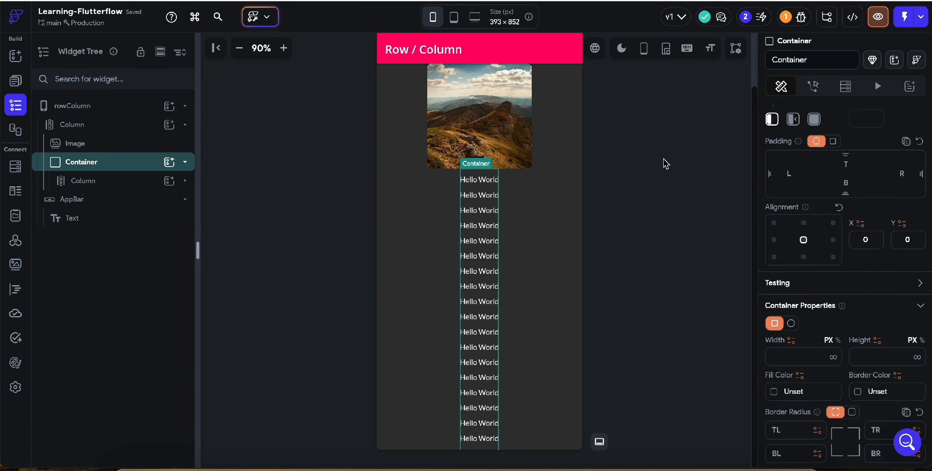
{"action": "scroll", "coordinate": [834, 151], "scroll_direction": "up", "scroll_amount": 2}
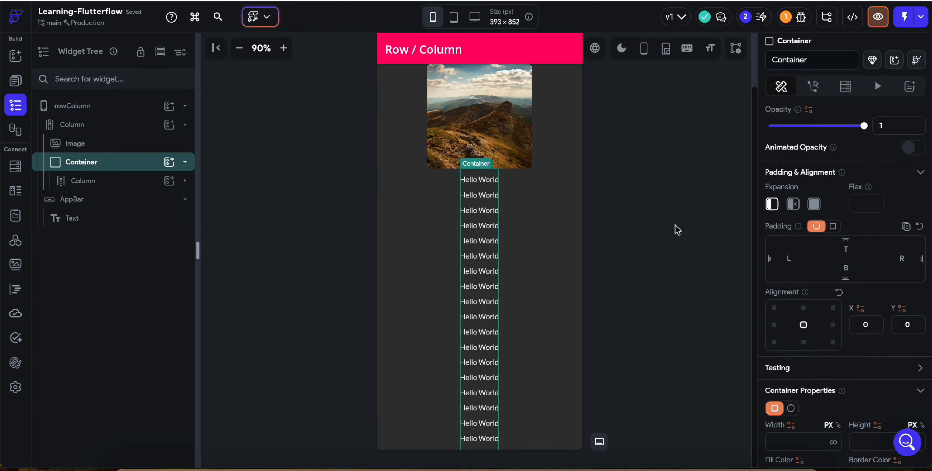
{"action": "left_click", "coordinate": [814, 205]}
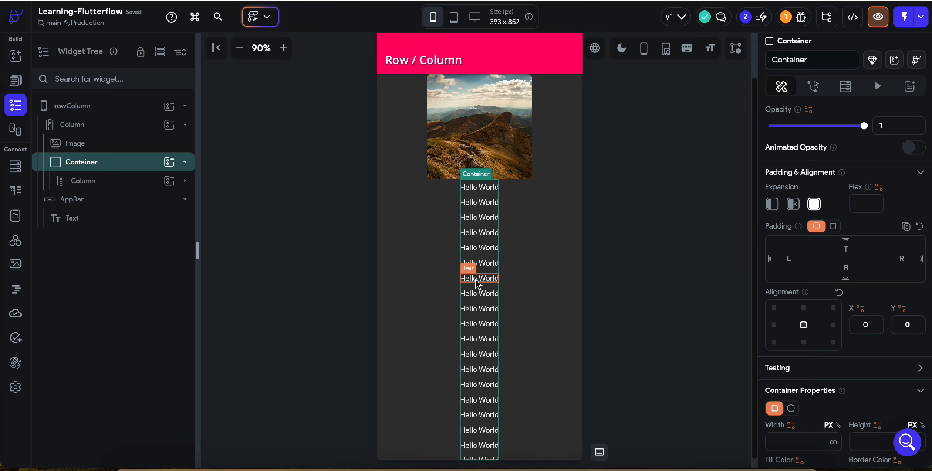
{"action": "scroll", "coordinate": [493, 270], "scroll_direction": "down", "scroll_amount": 5}
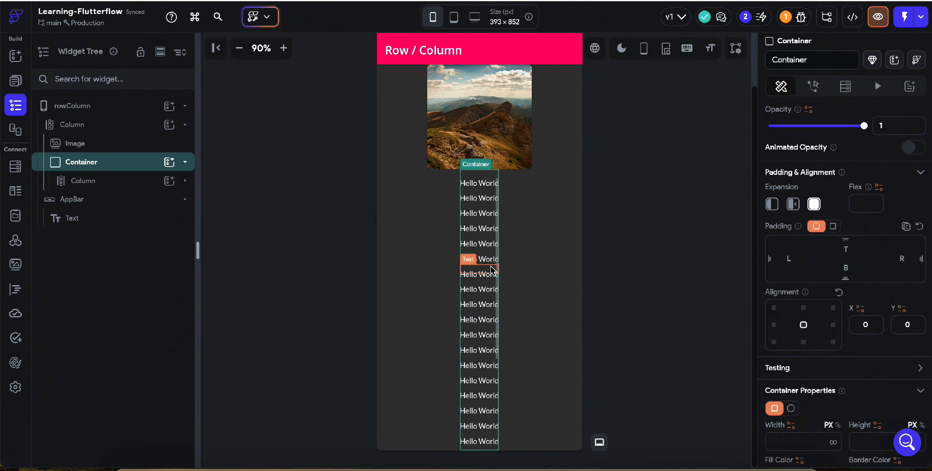
{"action": "scroll", "coordinate": [493, 270], "scroll_direction": "up", "scroll_amount": 3}
{"action": "scroll", "coordinate": [491, 269], "scroll_direction": "up", "scroll_amount": 5}
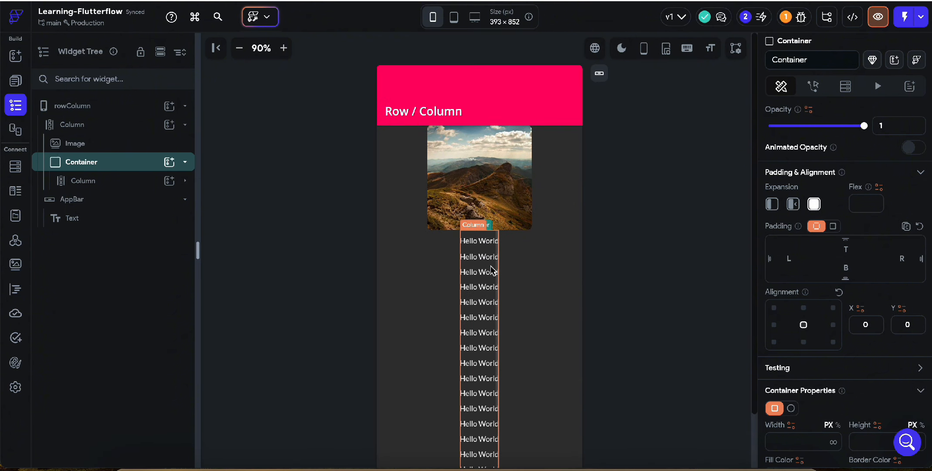